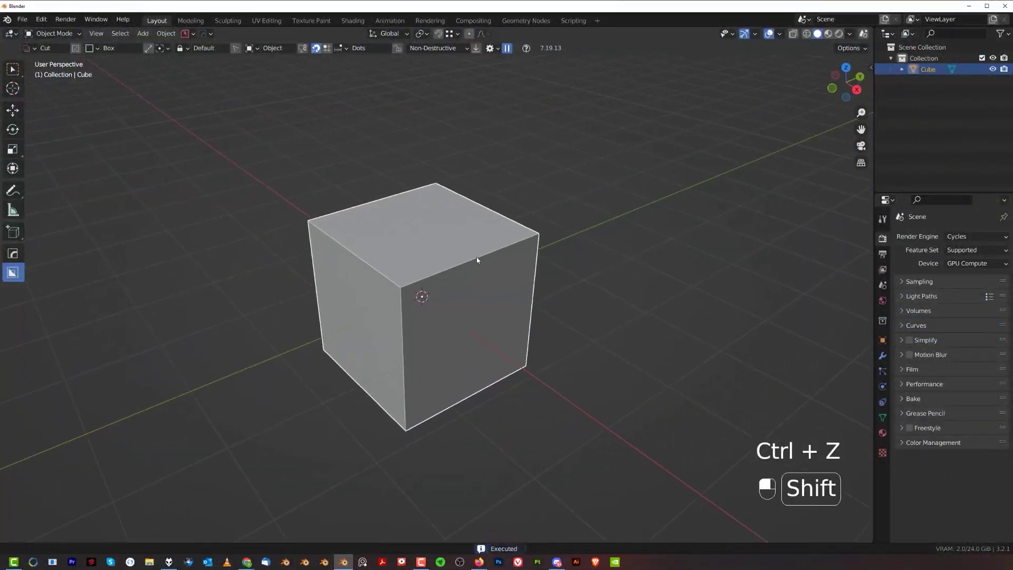
# Step: Cut a wedge-shaped box pocket from the cube's top face out through its side, extruding the cutter about 2.087 deep
pyautogui.moveTo(384, 217); pyautogui.dragTo(389, 239)
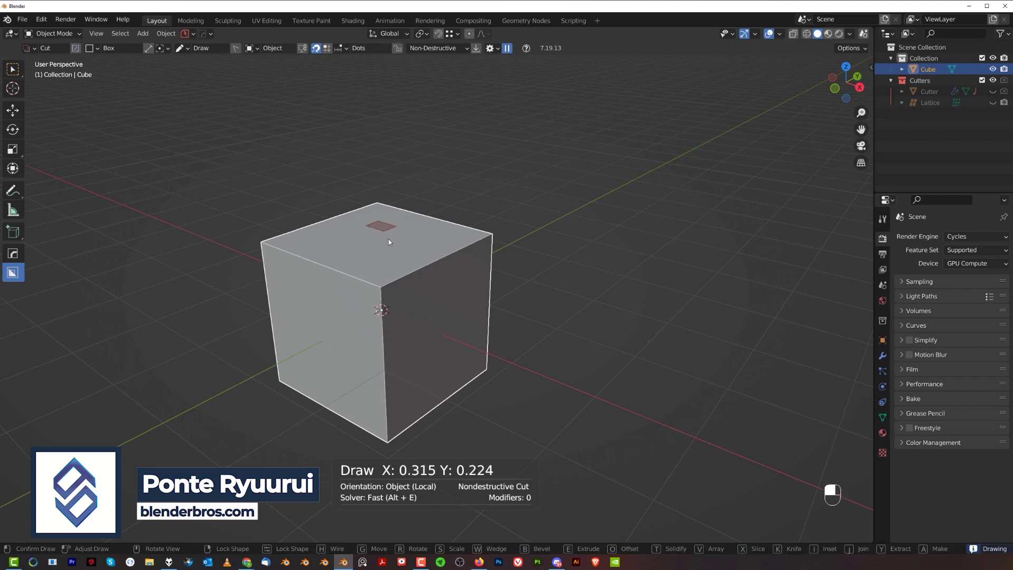
pyautogui.moveTo(441, 294); pyautogui.dragTo(448, 302)
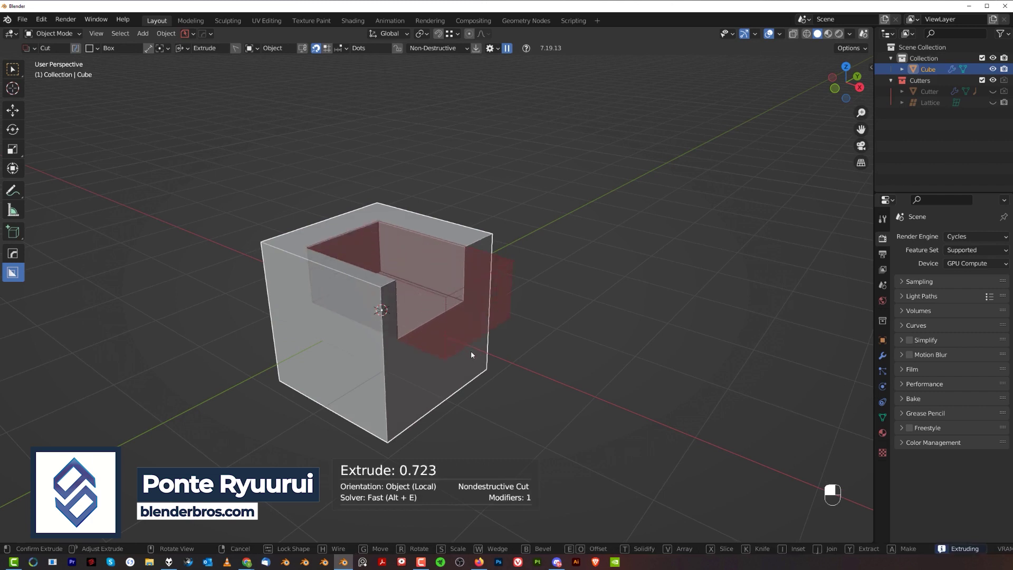
pyautogui.press('w')
pyautogui.press('w')
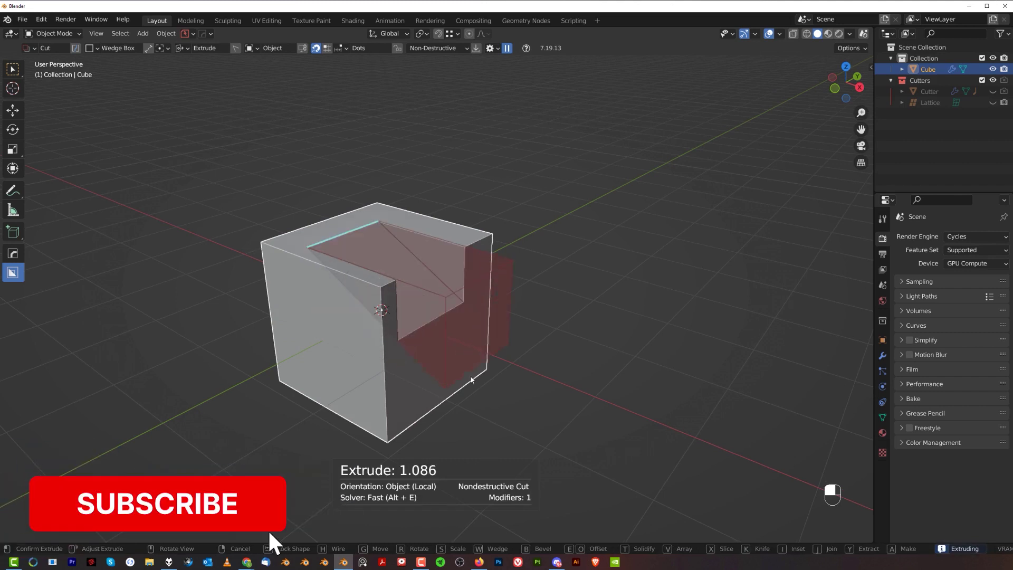
pyautogui.press('ctrl')
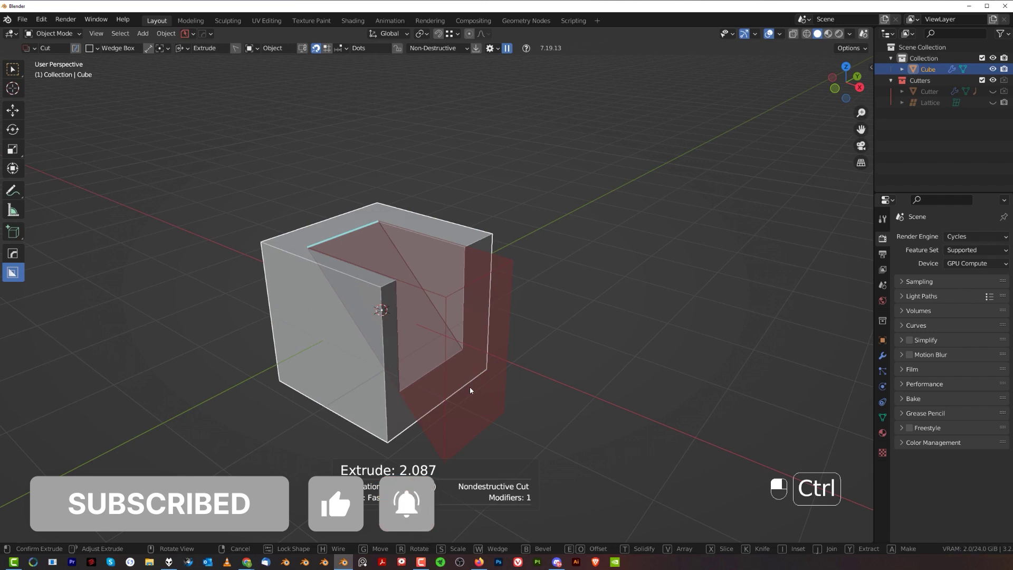
pyautogui.keyDown('ctrl'); pyautogui.click(468, 389); pyautogui.keyUp('ctrl')
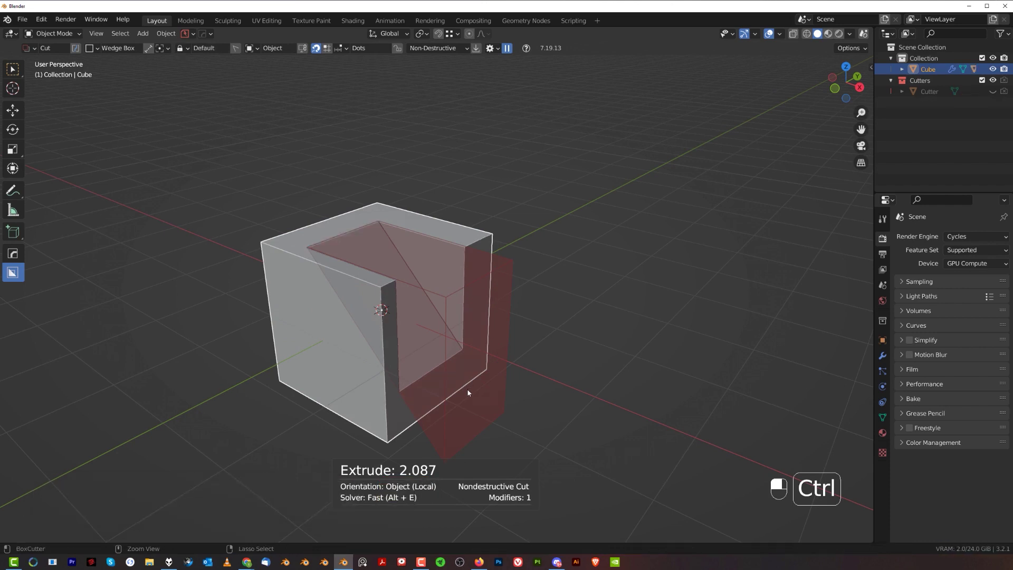
# Step: Mirror the cube's wedge cut across the Y axis with a Hard Ops Mirror modifier
pyautogui.scroll(3, 433, 348)
pyautogui.keyDown('shift'); pyautogui.moveTo(425, 343); pyautogui.dragTo(477, 249, button='middle'); pyautogui.keyUp('shift')
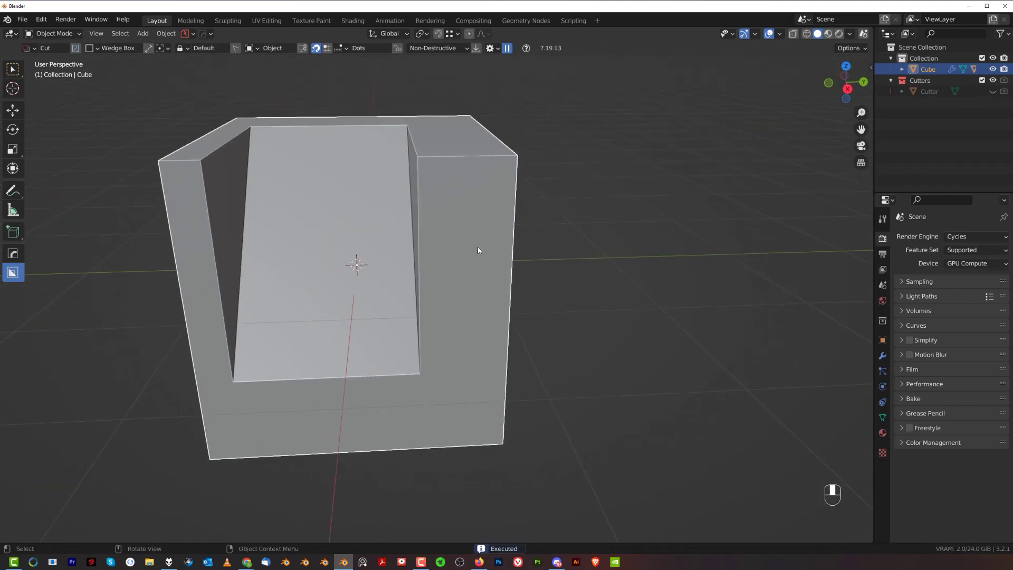
pyautogui.hotkey('alt', 'x')
pyautogui.click(434, 263)
pyautogui.scroll(-3, 424, 265)
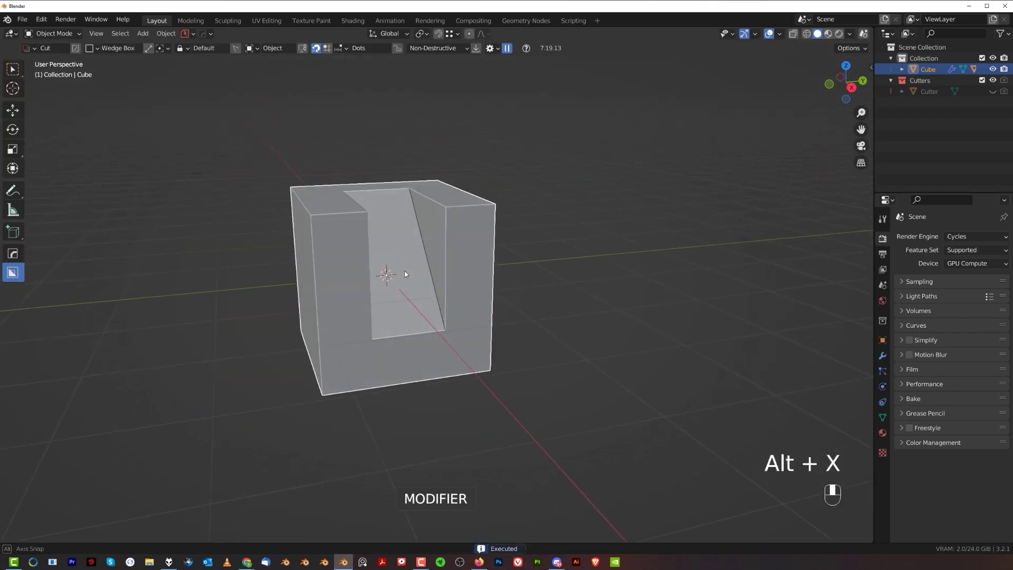
pyautogui.keyDown('shift'); pyautogui.moveTo(403, 276); pyautogui.dragTo(394, 302, button='middle'); pyautogui.keyUp('shift')
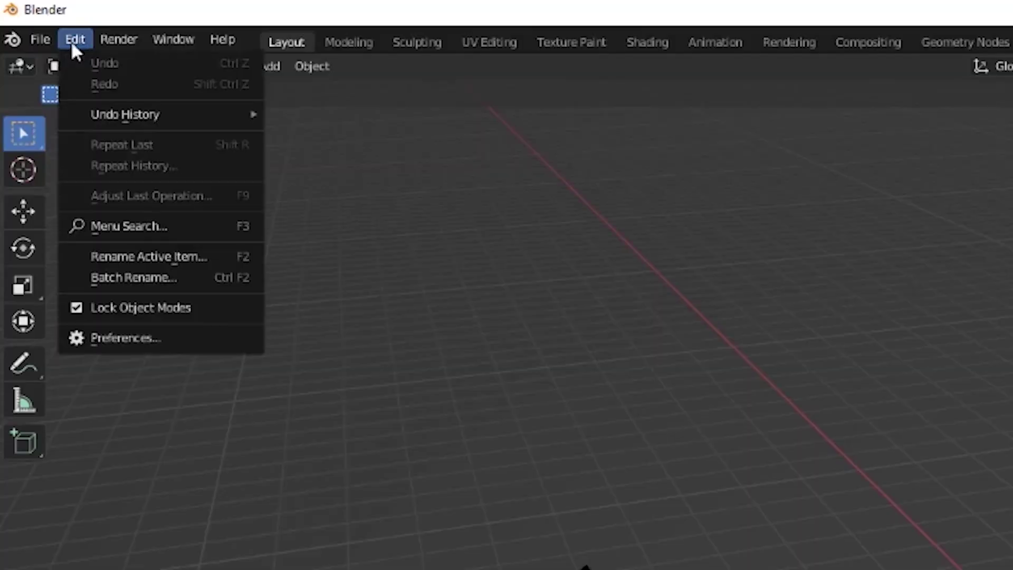
pyautogui.click(179, 335)
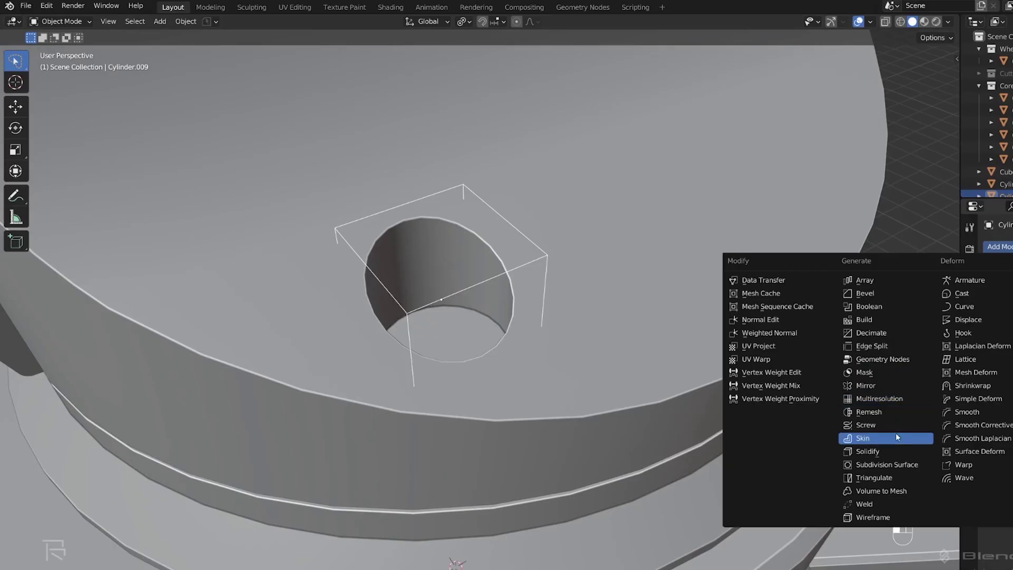
pyautogui.click(848, 498)
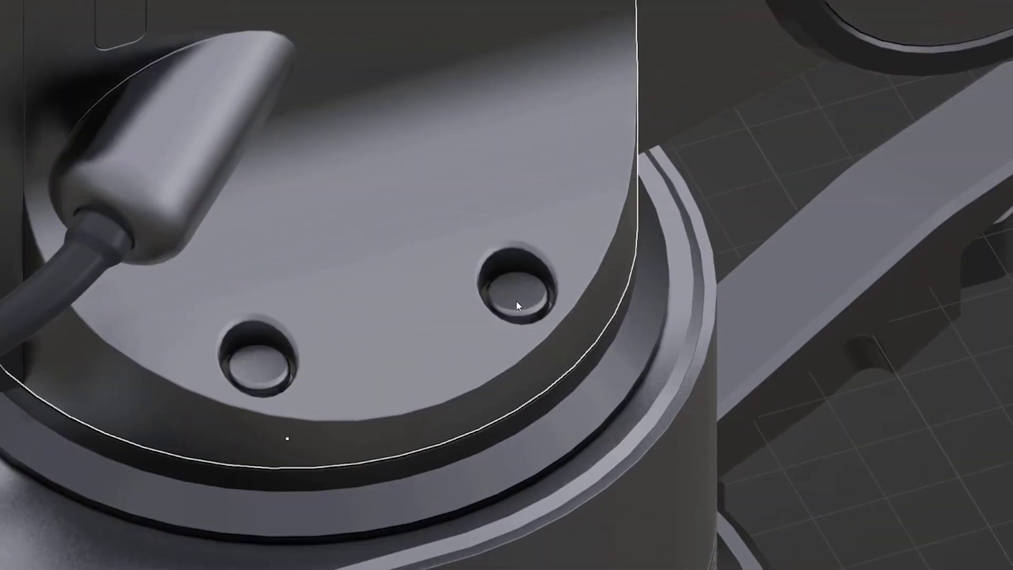
pyautogui.press('Tab')
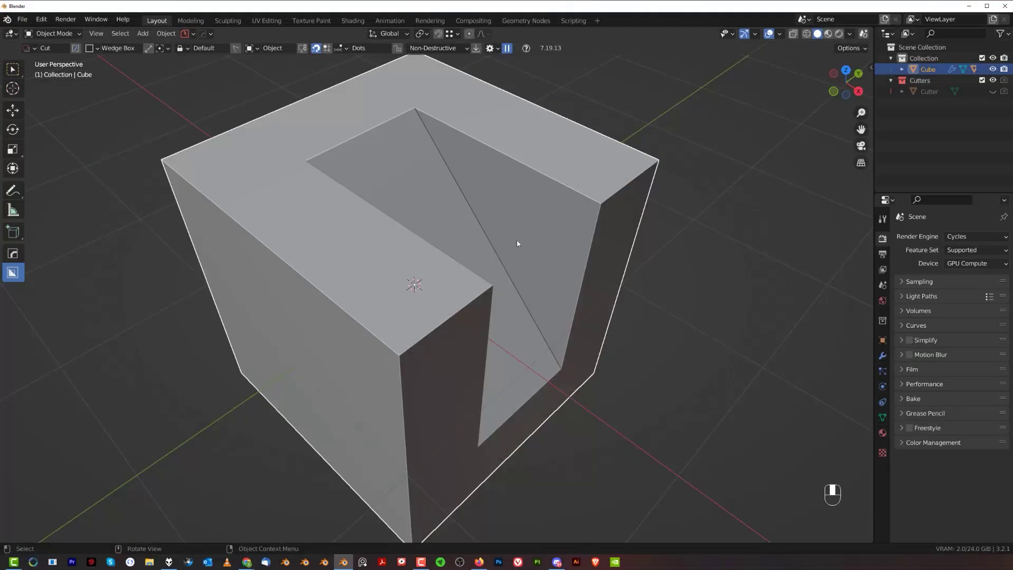
# Step: Apply the cut and sharpen the cube with CSharp, and check the resulting mesh in Edit Mode
pyautogui.moveTo(518, 244); pyautogui.dragTo(497, 221, button='middle')
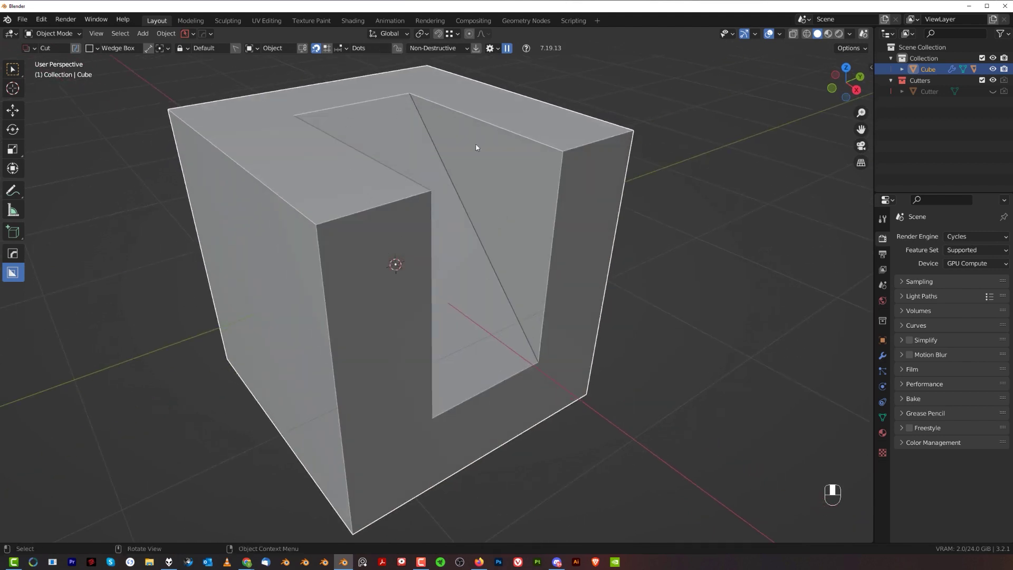
pyautogui.press('q')
pyautogui.keyDown('ctrl'); pyautogui.click(517, 172); pyautogui.keyUp('ctrl')
pyautogui.scroll(-3, 474, 219)
pyautogui.press('Tab')
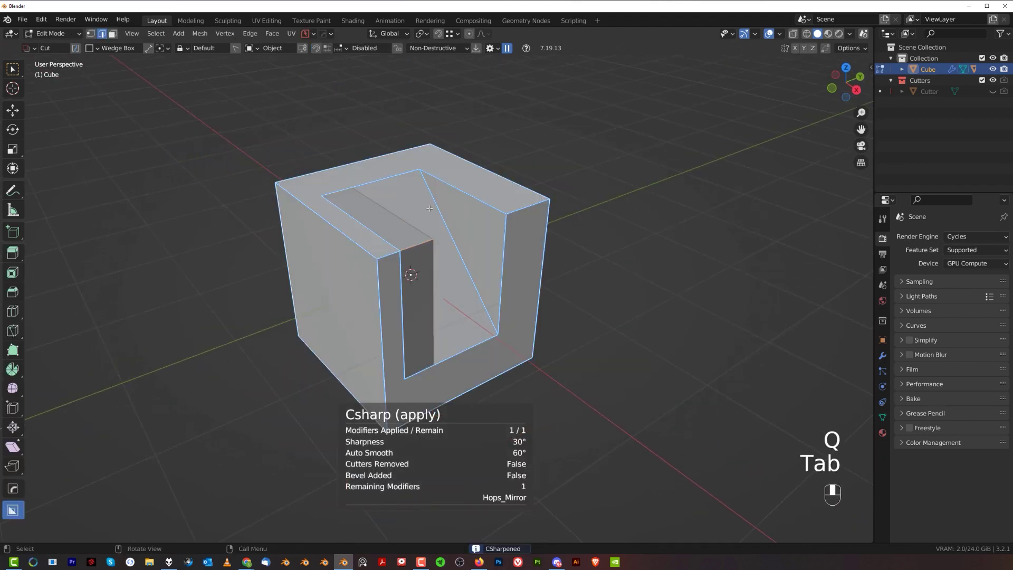
pyautogui.scroll(1, 416, 193)
pyautogui.press('Tab')
# Step: Apply the cube's remaining Mirror modifier with Smart Apply
pyautogui.press('q')
pyautogui.moveTo(454, 239)
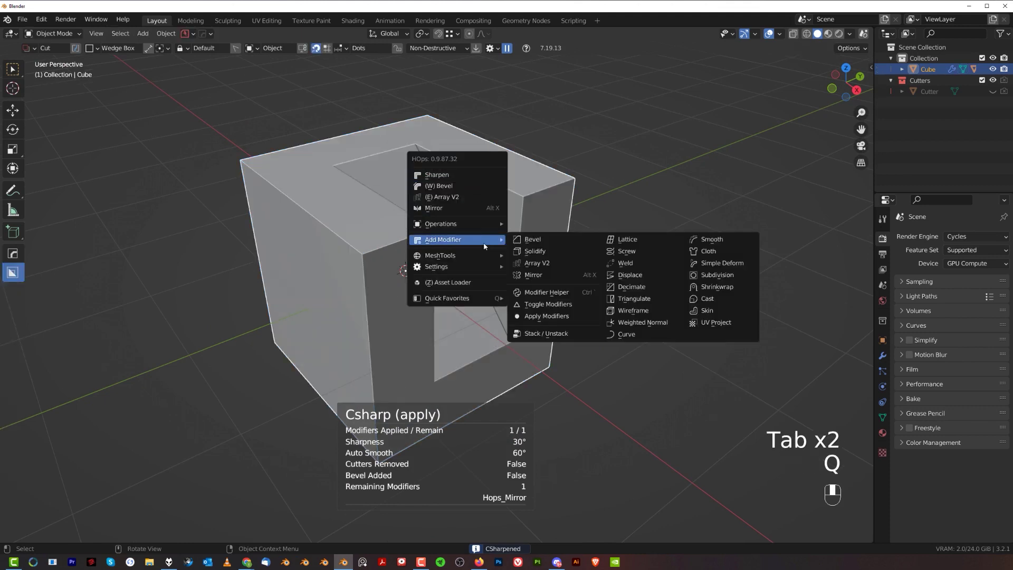
pyautogui.moveTo(478, 225)
pyautogui.click(559, 331)
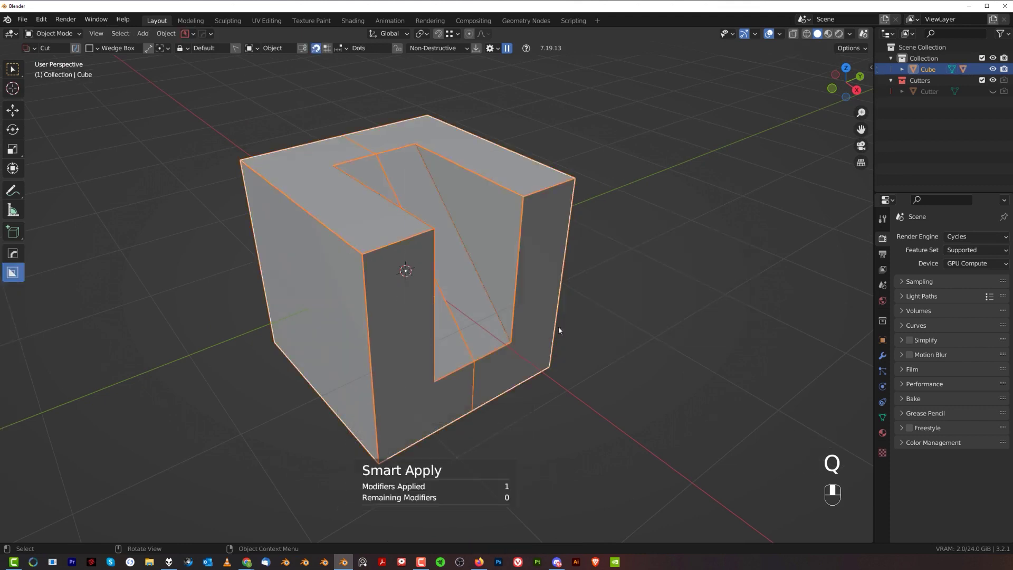
# Step: Dissolve the centre edges running across the cube and the slot's ramp in Edit Mode
pyautogui.press('Tab')
pyautogui.press('x')
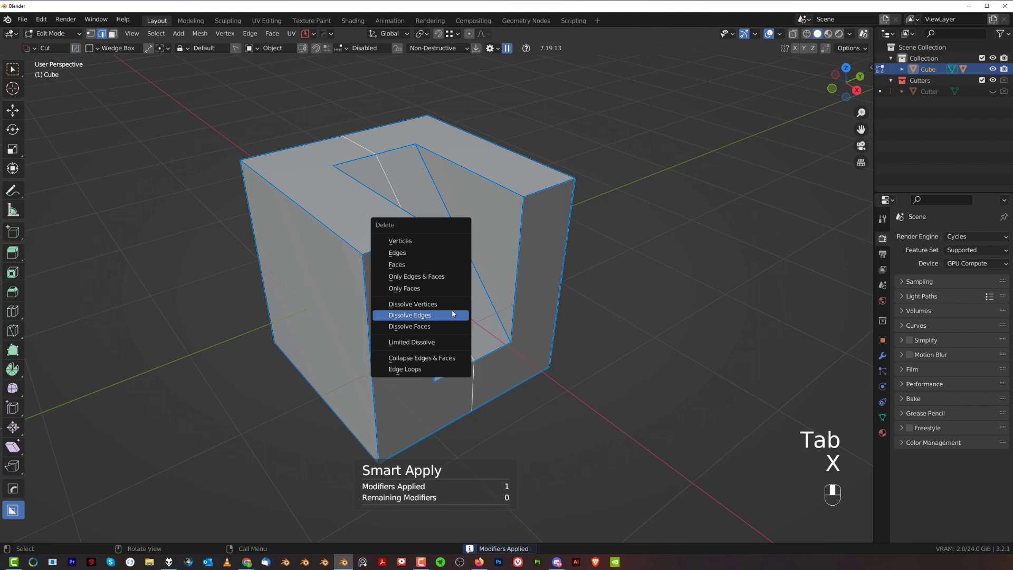
pyautogui.click(453, 315)
# Step: Select the ramp's upper and lower edges and try a 15-segment bevel on them
pyautogui.moveTo(407, 269); pyautogui.dragTo(548, 352, button='middle')
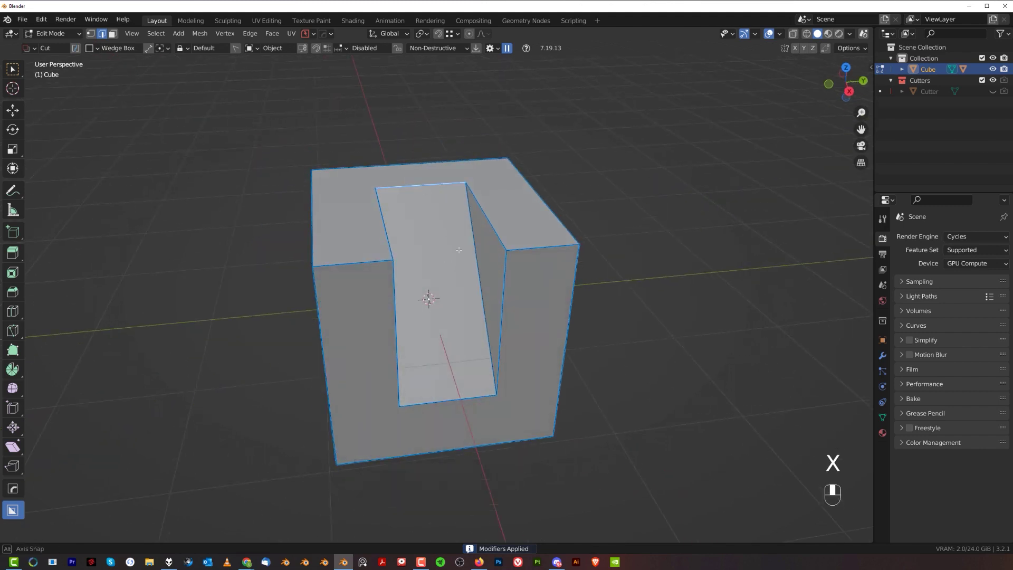
pyautogui.keyDown('shift'); pyautogui.click(530, 374); pyautogui.keyUp('shift')
pyautogui.keyDown('shift'); pyautogui.moveTo(512, 325); pyautogui.dragTo(490, 322, button='middle'); pyautogui.keyUp('shift')
pyautogui.scroll(1, 533, 301)
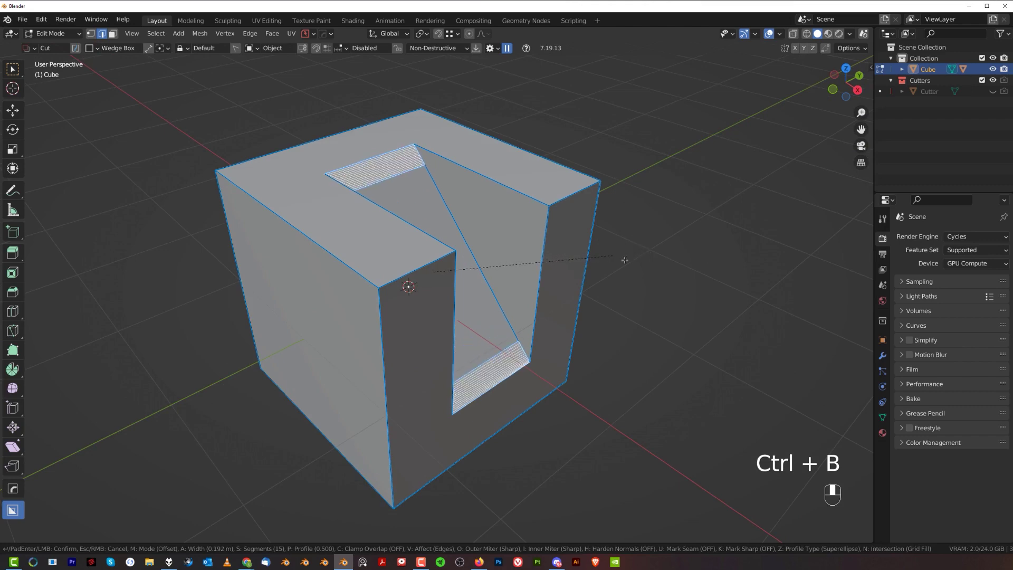
pyautogui.rightClick(689, 292)
pyautogui.scroll(-2, 579, 262)
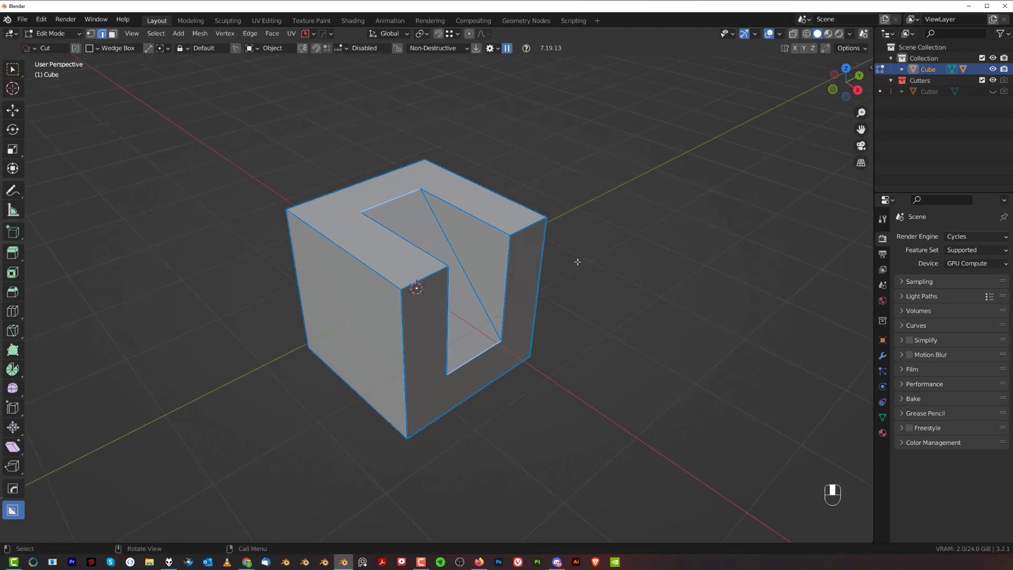
# Step: In top orthographic view, knife-cut the top face straight along X from the slot's inner corner to the cube's outer edge
pyautogui.press('`')
pyautogui.press('KP_5')
pyautogui.moveTo(527, 261); pyautogui.dragTo(516, 232, button='middle')
pyautogui.press('`')
pyautogui.keyDown('shift'); pyautogui.moveTo(444, 249); pyautogui.dragTo(492, 270, button='middle'); pyautogui.keyUp('shift')
pyautogui.scroll(1, 492, 270)
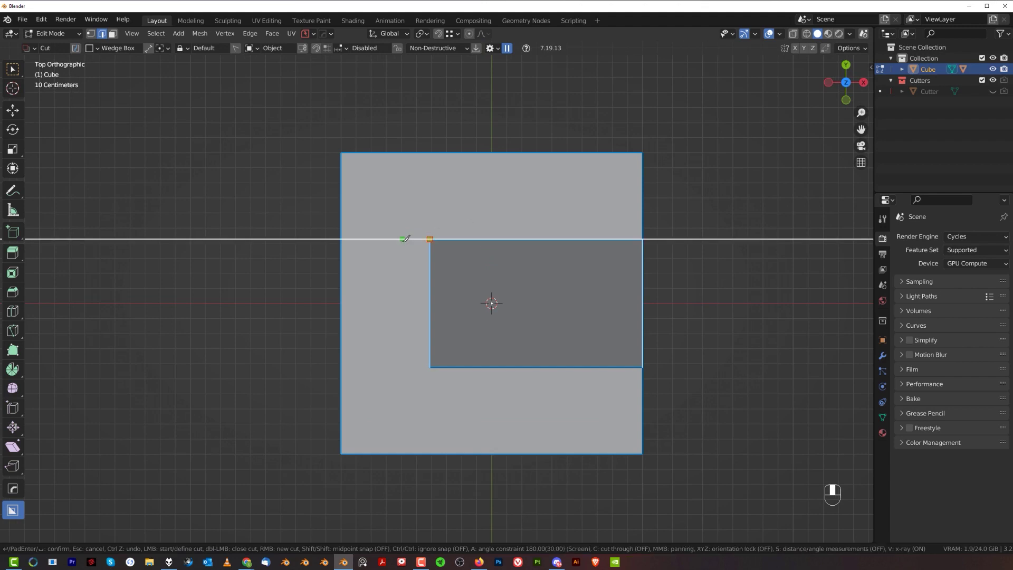
pyautogui.click(341, 239)
pyautogui.press('Return')
# Step: In right orthographic view, knife-cut the front face straight down from the slot's lower corner to the cube's bottom edge
pyautogui.scroll(-4, 436, 291)
pyautogui.moveTo(531, 282); pyautogui.dragTo(442, 212, button='middle')
pyautogui.keyDown('shift'); pyautogui.moveTo(523, 327); pyautogui.dragTo(447, 208, button='middle'); pyautogui.keyUp('shift')
pyautogui.press('KP_3')
pyautogui.scroll(4, 480, 248)
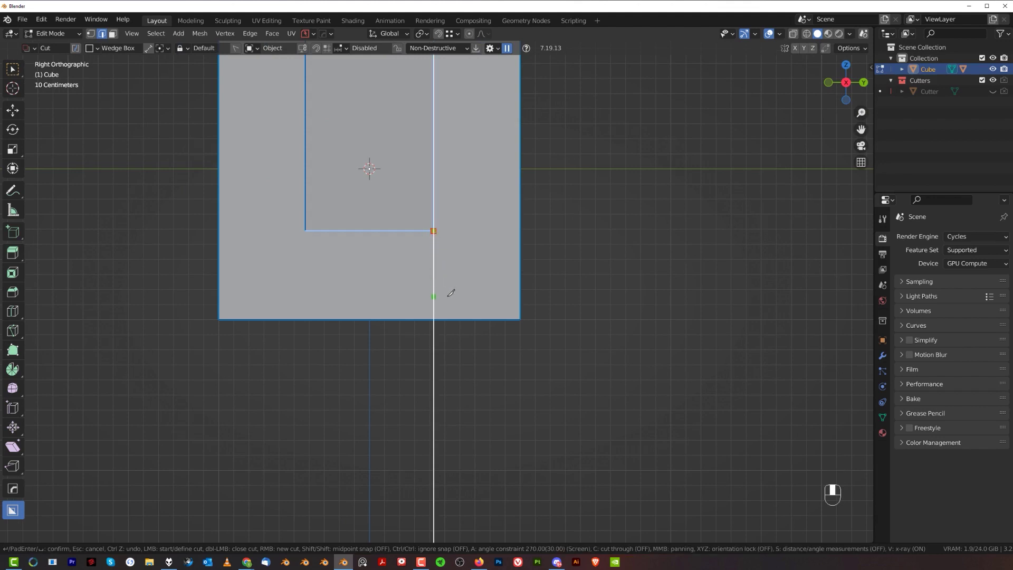
pyautogui.click(441, 317)
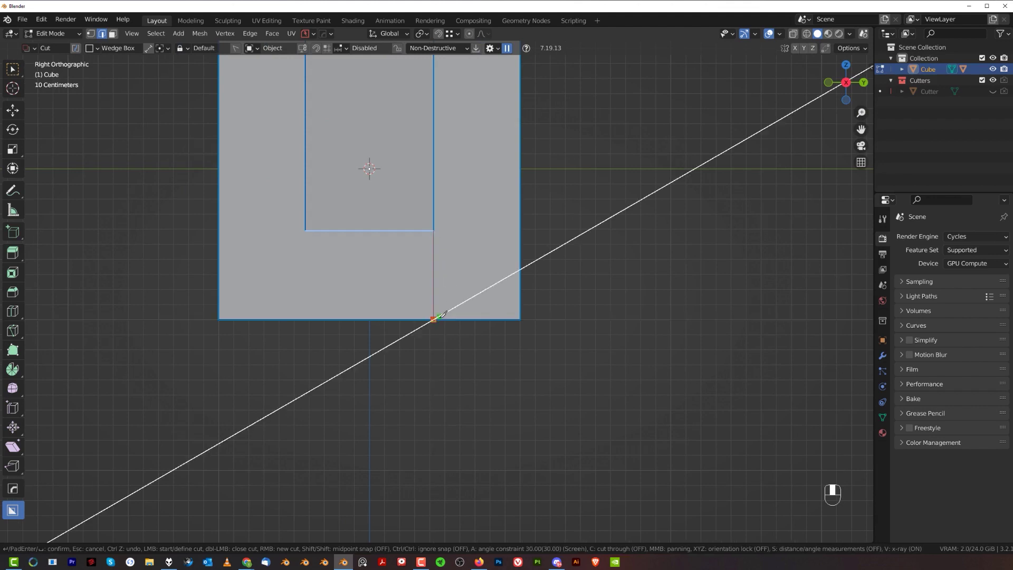
pyautogui.press('Return')
# Step: Symmetrize the mesh across the Y axis with MACHIN3 Symmetrize to copy the knife cuts to the other side
pyautogui.scroll(-3, 442, 312)
pyautogui.moveTo(456, 243); pyautogui.dragTo(508, 303, button='middle')
pyautogui.press('KP_5')
pyautogui.scroll(2, 504, 285)
pyautogui.moveTo(499, 269); pyautogui.dragTo(453, 286, button='middle')
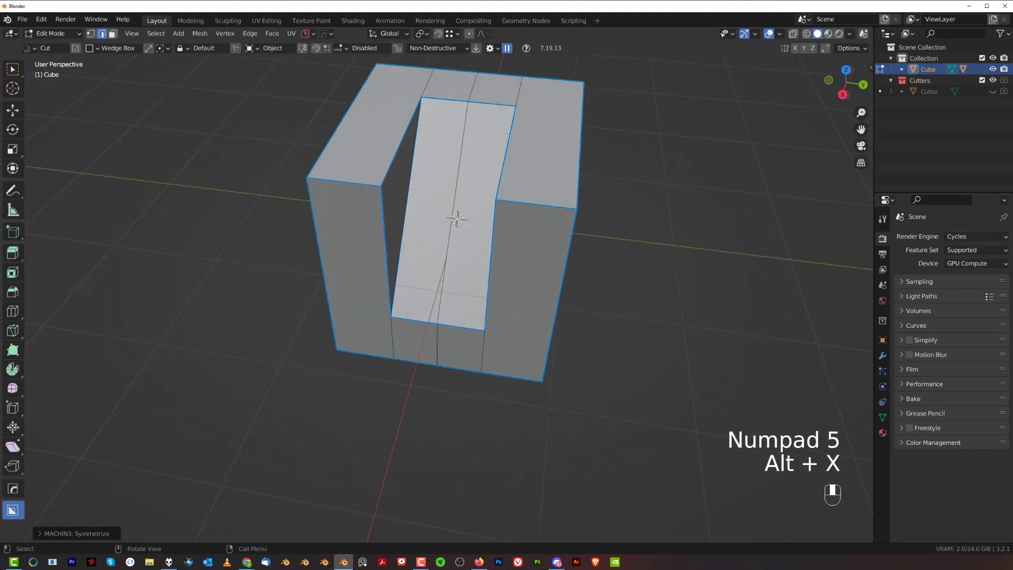
pyautogui.moveTo(508, 135); pyautogui.dragTo(481, 232, button='middle')
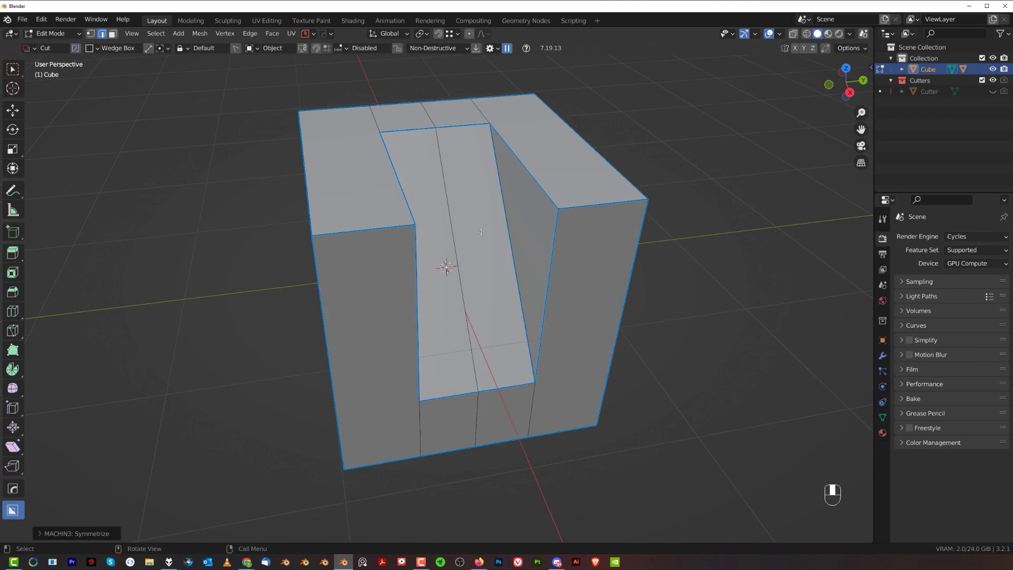
# Step: Select the whole mesh and try the built-in Symmetrize operation
pyautogui.press('a')
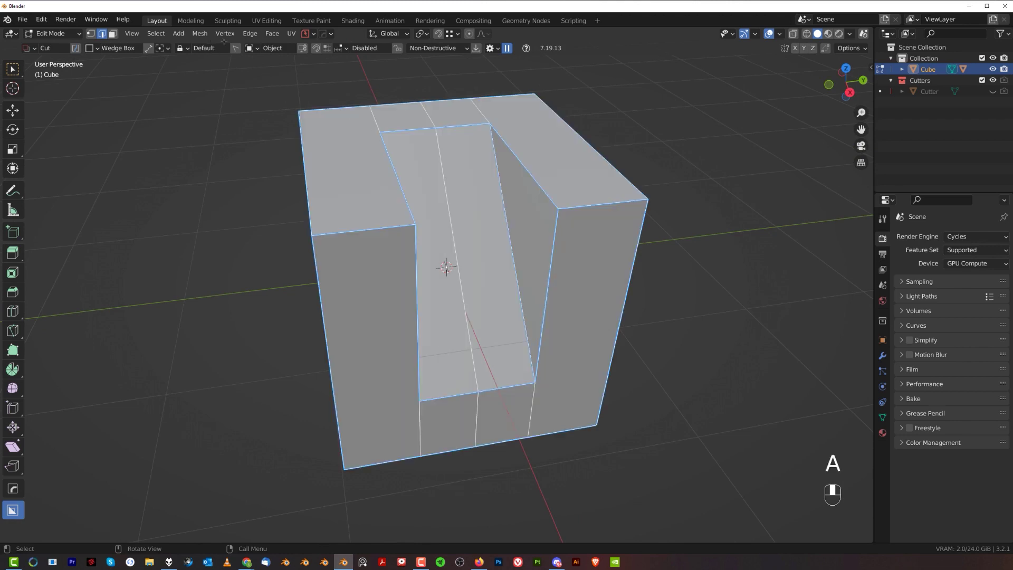
pyautogui.click(187, 34)
pyautogui.moveTo(199, 34)
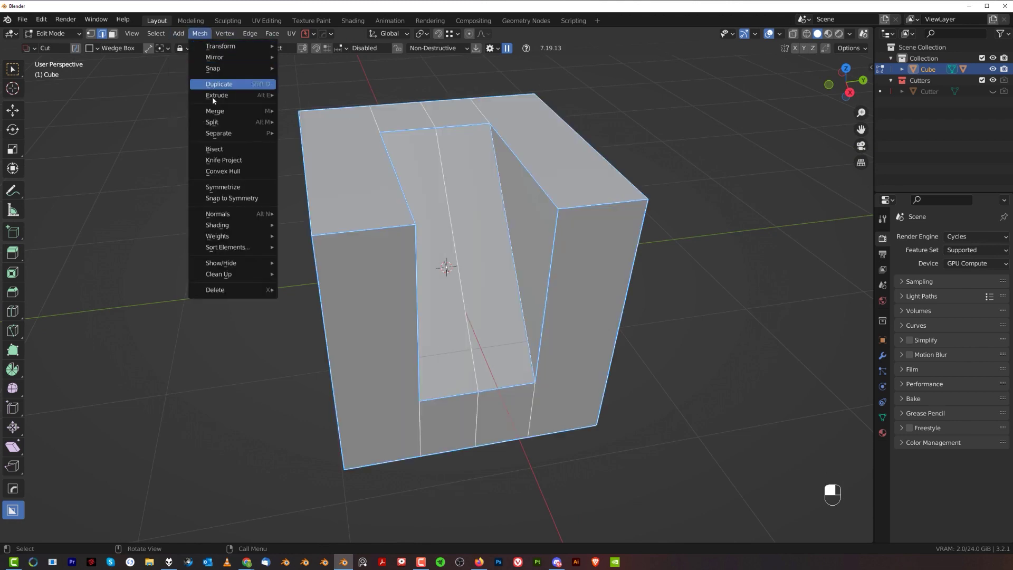
pyautogui.click(225, 190)
# Step: Return to Object Mode and try the Hard Ops mirror gizmo in Symmetry mode on the cube
pyautogui.press('Tab')
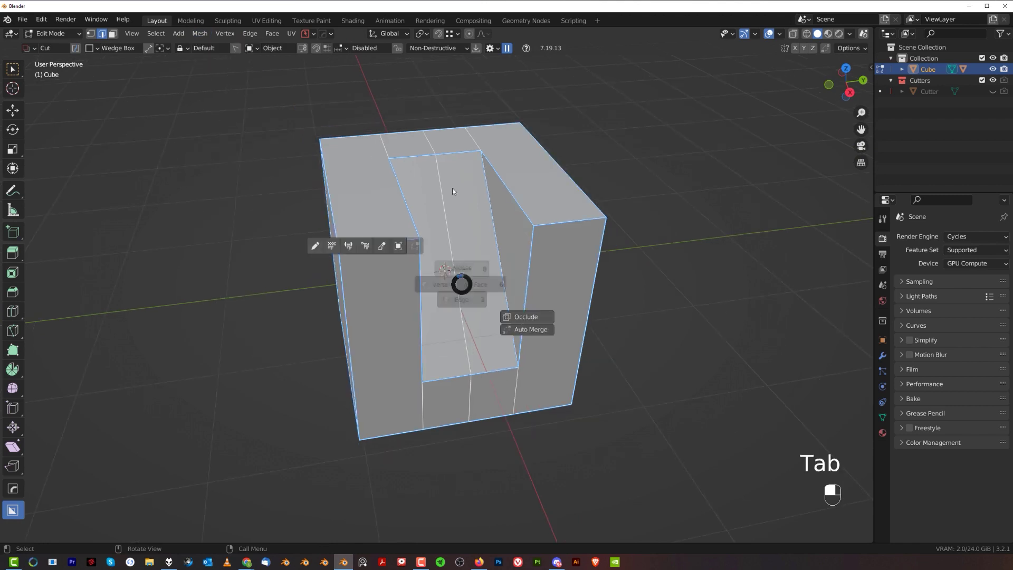
pyautogui.press('q')
pyautogui.hotkey('alt', 'x')
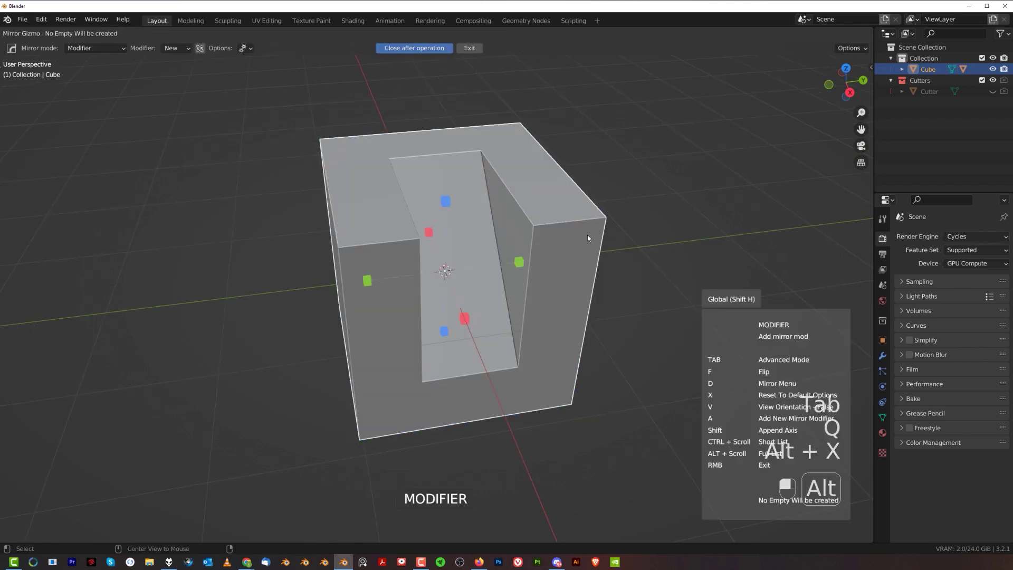
pyautogui.press('d')
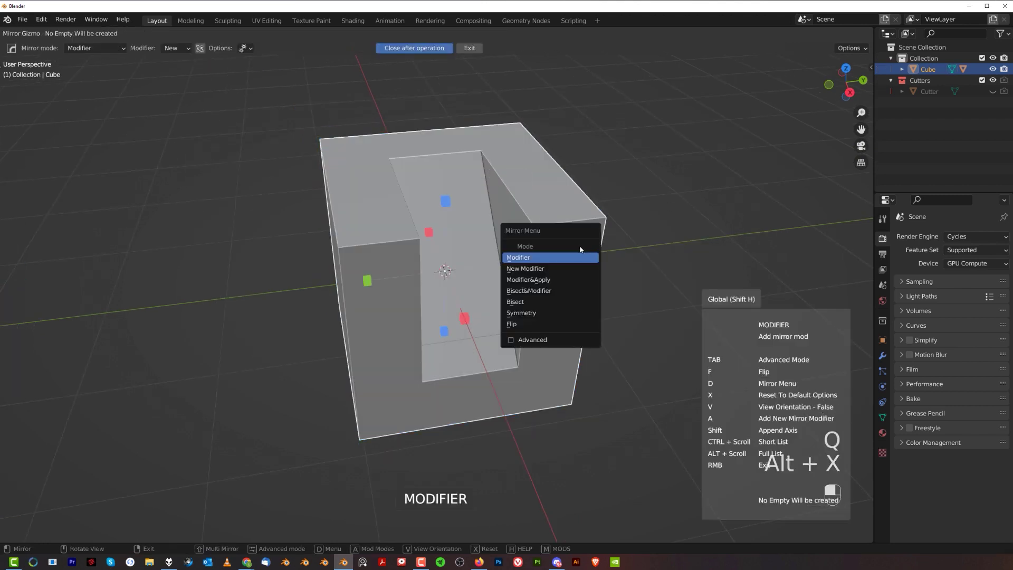
pyautogui.click(552, 314)
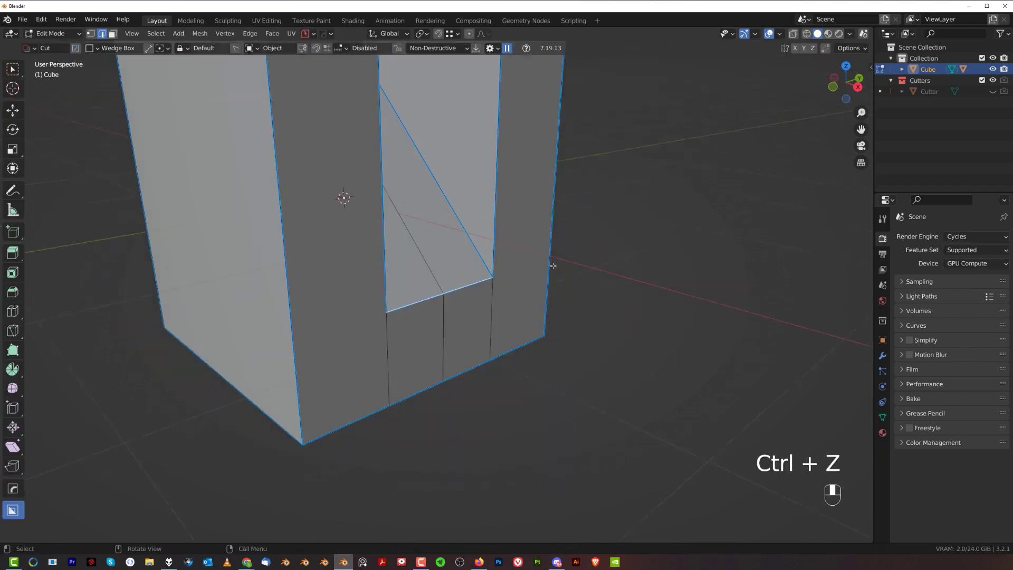
# Step: Bevel the ramp's upper and lower edges with 15 segments and a width of about 0.33 m, and inspect the rounded corners
pyautogui.scroll(-1, 552, 264)
pyautogui.keyDown('shift'); pyautogui.moveTo(552, 264); pyautogui.dragTo(491, 211, button='middle'); pyautogui.keyUp('shift')
pyautogui.scroll(1, 498, 283)
pyautogui.hotkey('ctrl', 'b')
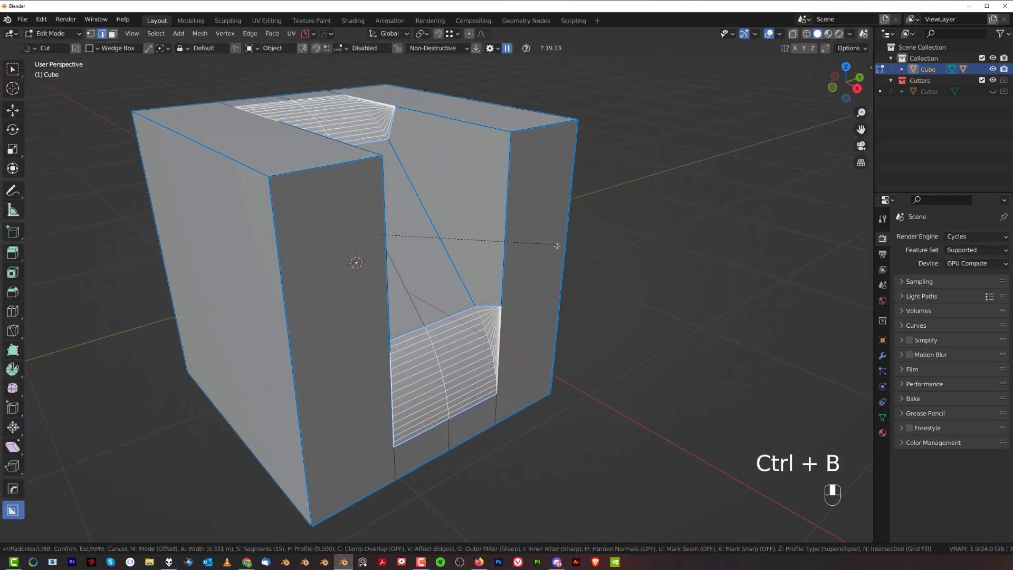
pyautogui.click(419, 261)
pyautogui.moveTo(419, 261); pyautogui.dragTo(530, 360, button='middle')
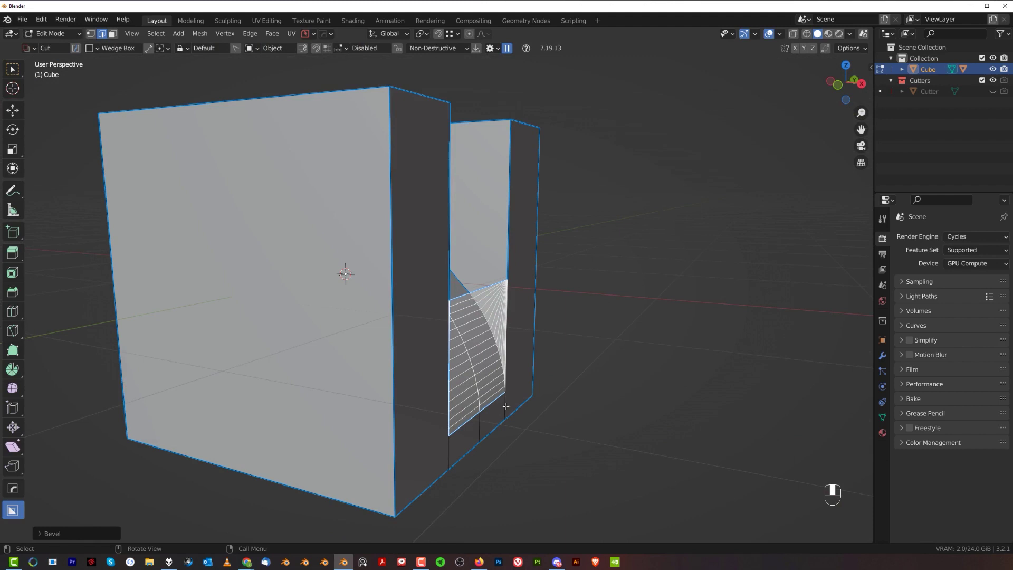
pyautogui.moveTo(508, 400); pyautogui.dragTo(474, 253, button='middle')
pyautogui.scroll(4, 459, 222)
pyautogui.scroll(-3, 482, 191)
pyautogui.moveTo(482, 191); pyautogui.dragTo(506, 256, button='middle')
# Step: Run the Hard Ops Clean Mesh operation on the cube and check the beveled area in Edit Mode
pyautogui.press('Tab')
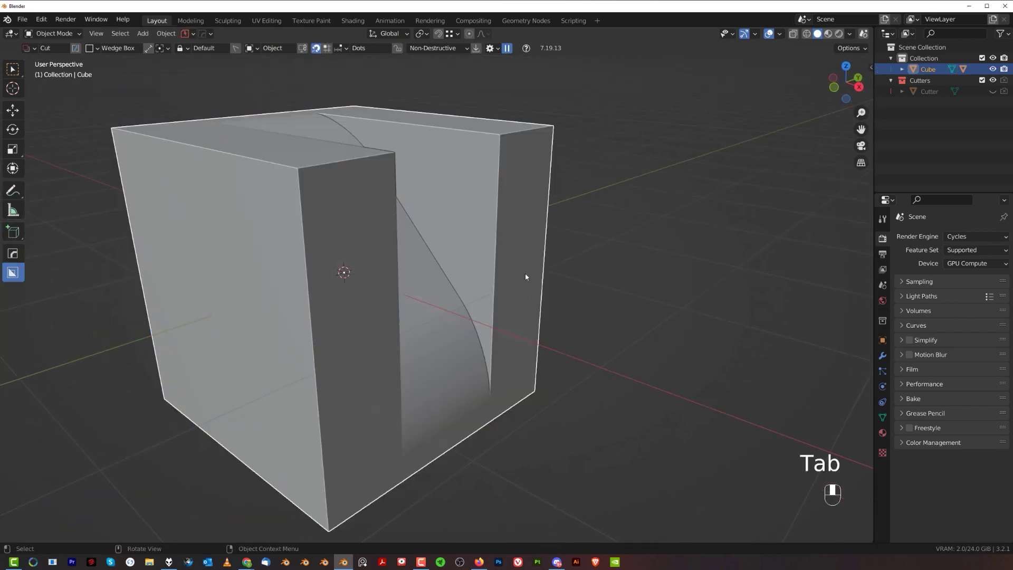
pyautogui.press('q')
pyautogui.moveTo(512, 263)
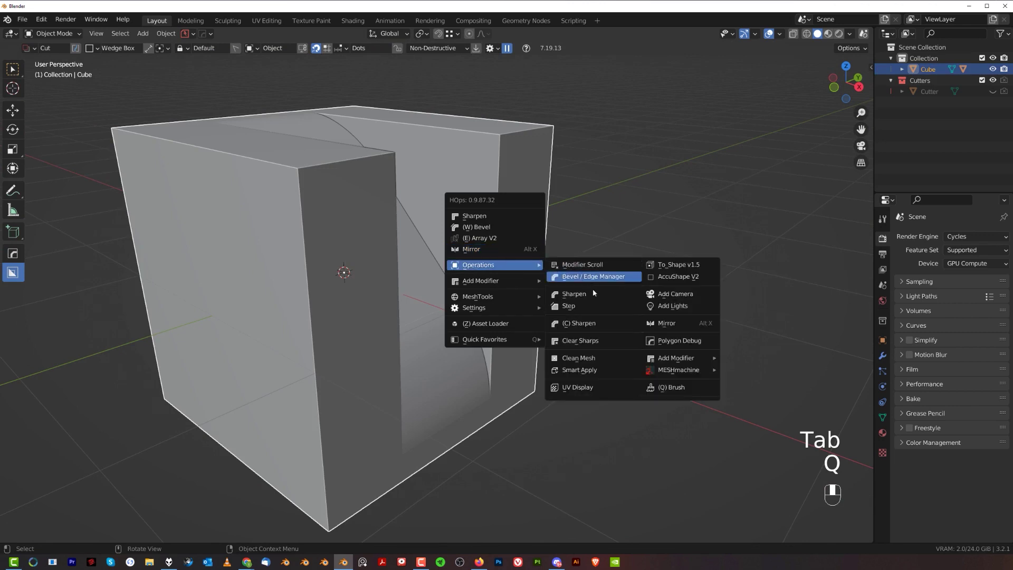
pyautogui.click(603, 359)
pyautogui.press('Tab')
pyautogui.scroll(5, 537, 337)
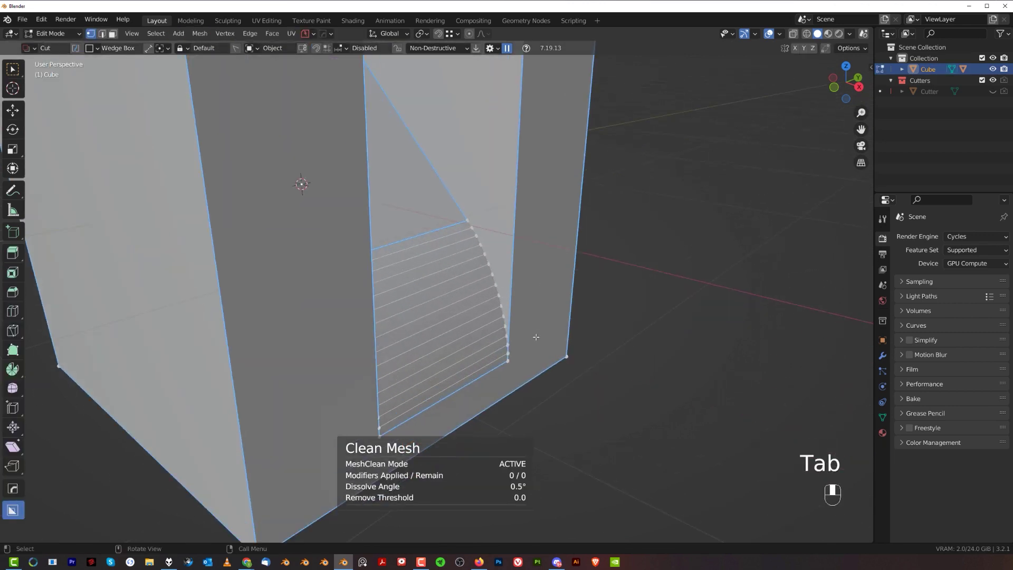
# Step: Return to Object Mode and examine the lower corner where the rounded ramp meets the slot wall
pyautogui.keyDown('shift'); pyautogui.moveTo(529, 280); pyautogui.dragTo(536, 284, button='middle'); pyautogui.keyUp('shift')
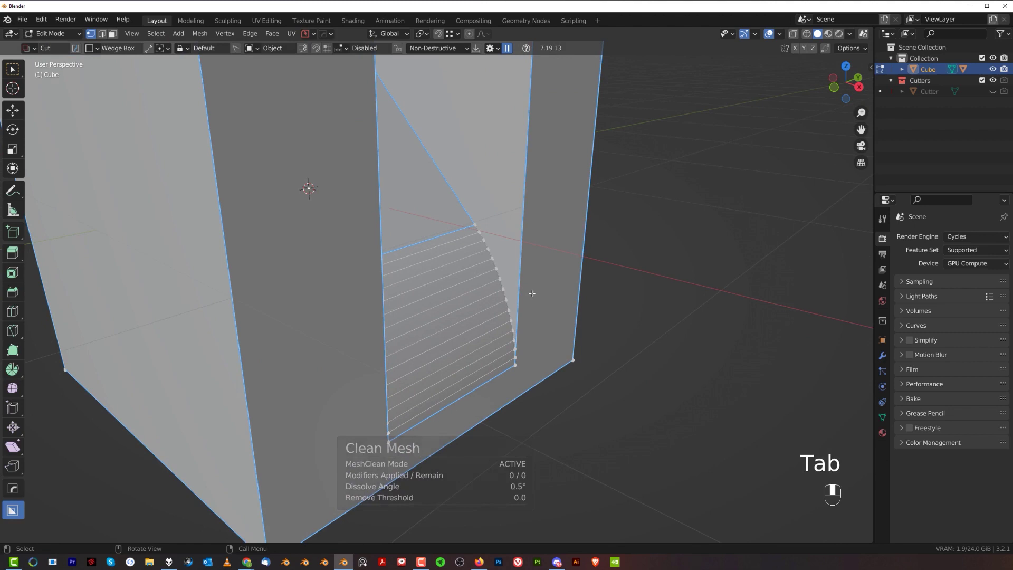
pyautogui.press('Tab')
pyautogui.scroll(6, 554, 285)
pyautogui.scroll(-2, 555, 222)
pyautogui.keyDown('shift'); pyautogui.moveTo(553, 224); pyautogui.dragTo(518, 248, button='middle'); pyautogui.keyUp('shift')
pyautogui.scroll(2, 518, 248)
pyautogui.press('KP_5')
pyautogui.keyDown('shift'); pyautogui.moveTo(520, 410); pyautogui.dragTo(477, 305, button='middle'); pyautogui.keyUp('shift')
pyautogui.press('KP_5')
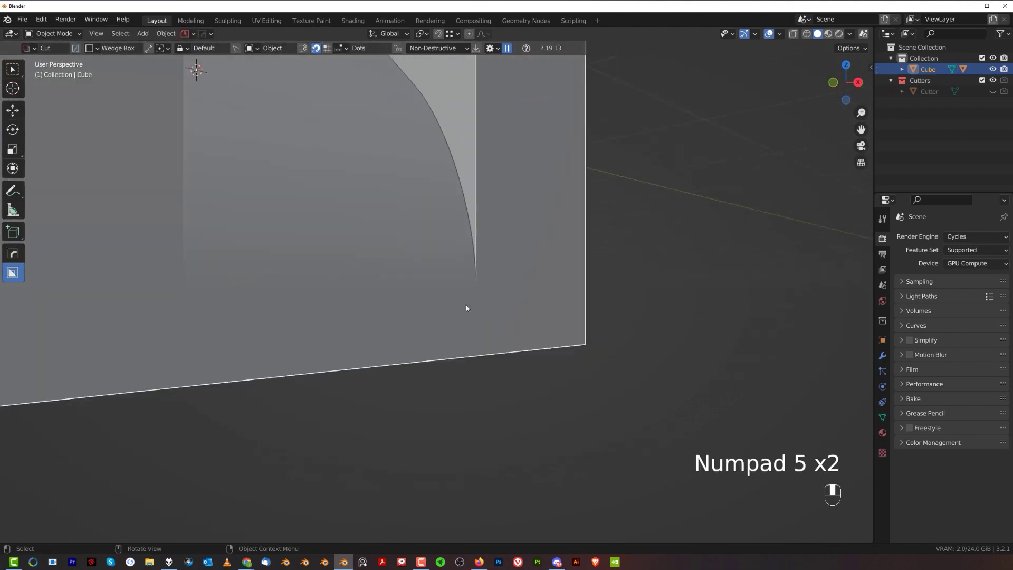
pyautogui.scroll(3, 467, 306)
pyautogui.keyDown('shift'); pyautogui.moveTo(533, 221); pyautogui.dragTo(468, 270, button='middle'); pyautogui.keyUp('shift')
pyautogui.scroll(3, 505, 241)
# Step: Add a Hard Ops bevel modifier with 3 segments and a 30° angle limit to the cube
pyautogui.press('q')
pyautogui.click(517, 243)
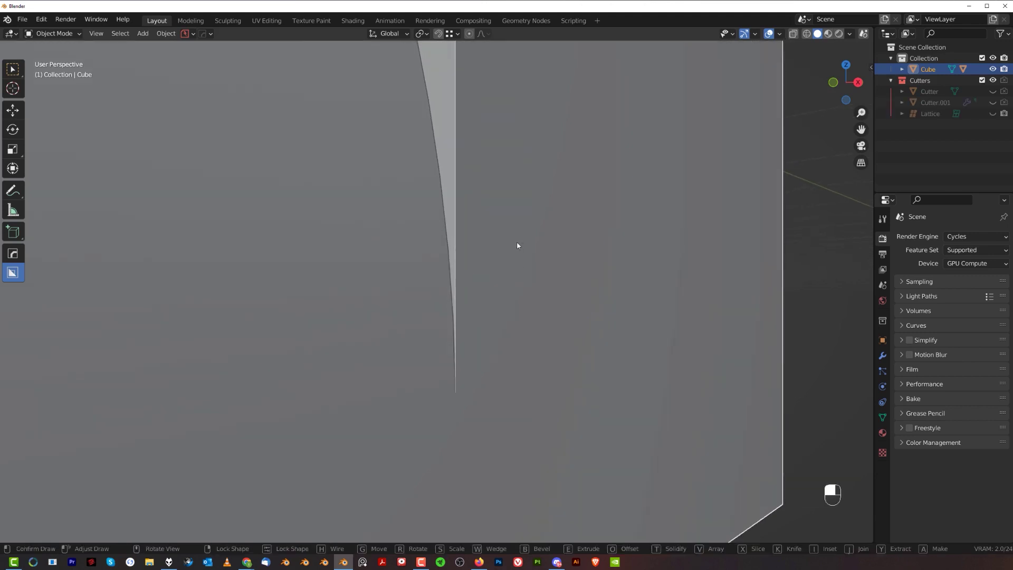
pyautogui.click(517, 242)
pyautogui.press('q')
pyautogui.click(515, 236)
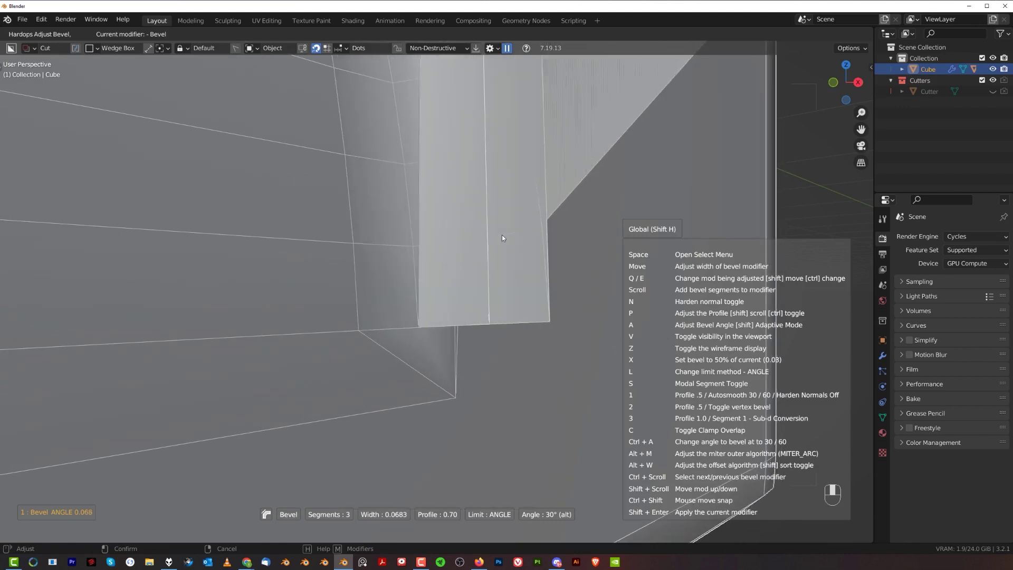
pyautogui.moveTo(507, 239)
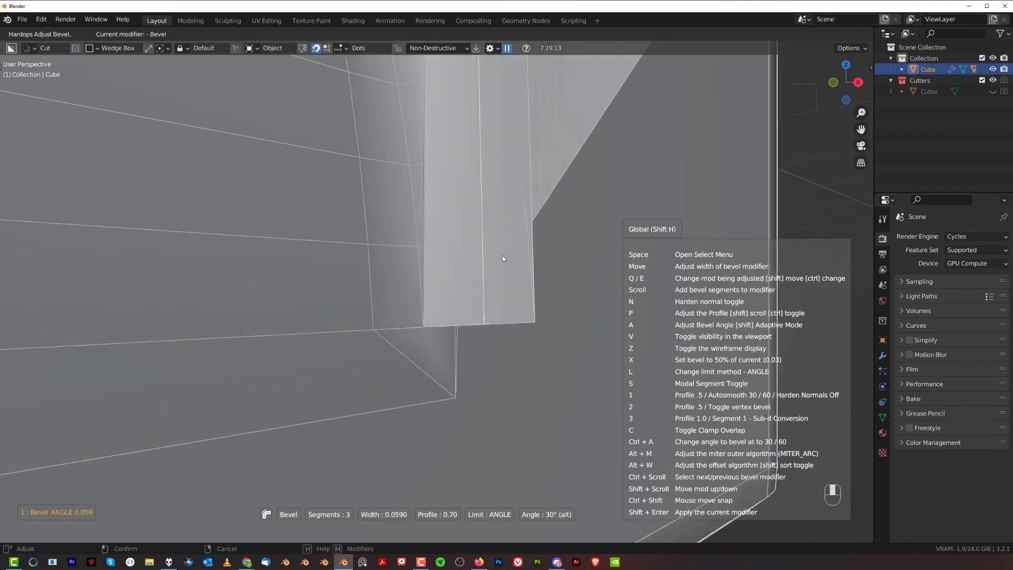
pyautogui.click(510, 252)
# Step: Try dissolving the two lowest edges across the ramp's rounded lower end and return to Object Mode
pyautogui.scroll(-5, 499, 253)
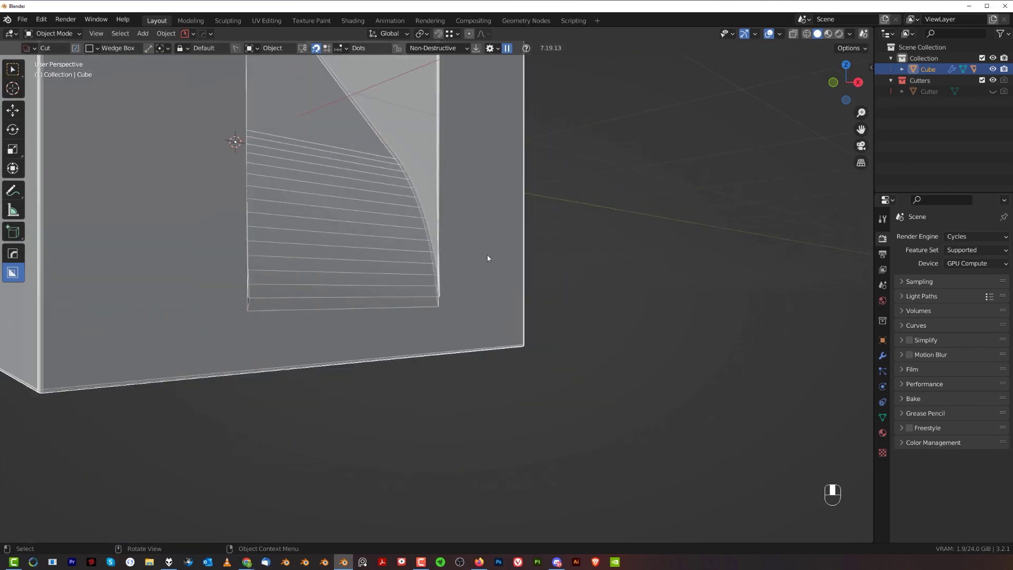
pyautogui.scroll(3, 537, 231)
pyautogui.press('Tab')
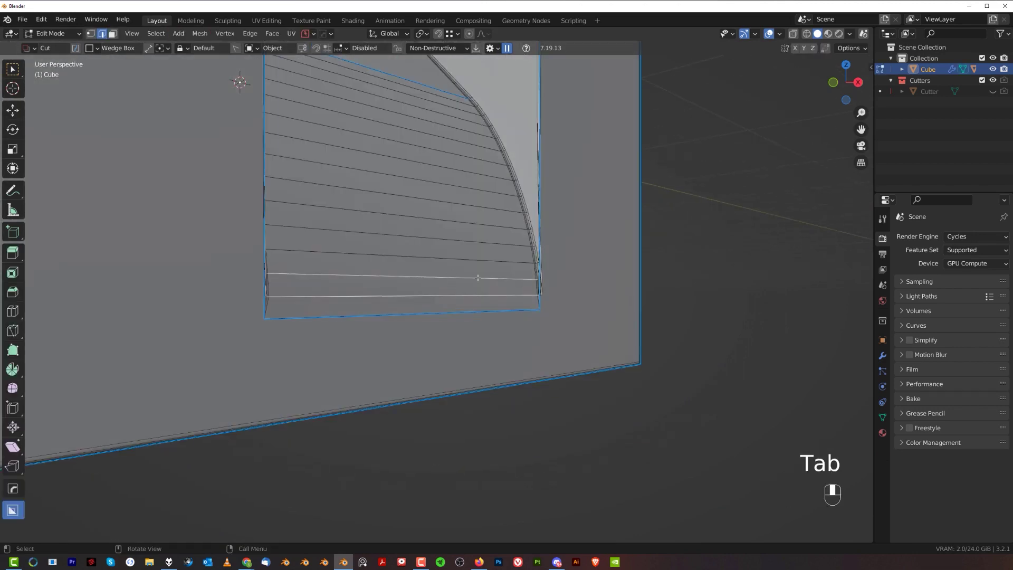
pyautogui.press('x')
pyautogui.click(478, 279)
pyautogui.scroll(6, 464, 283)
pyautogui.press('Tab')
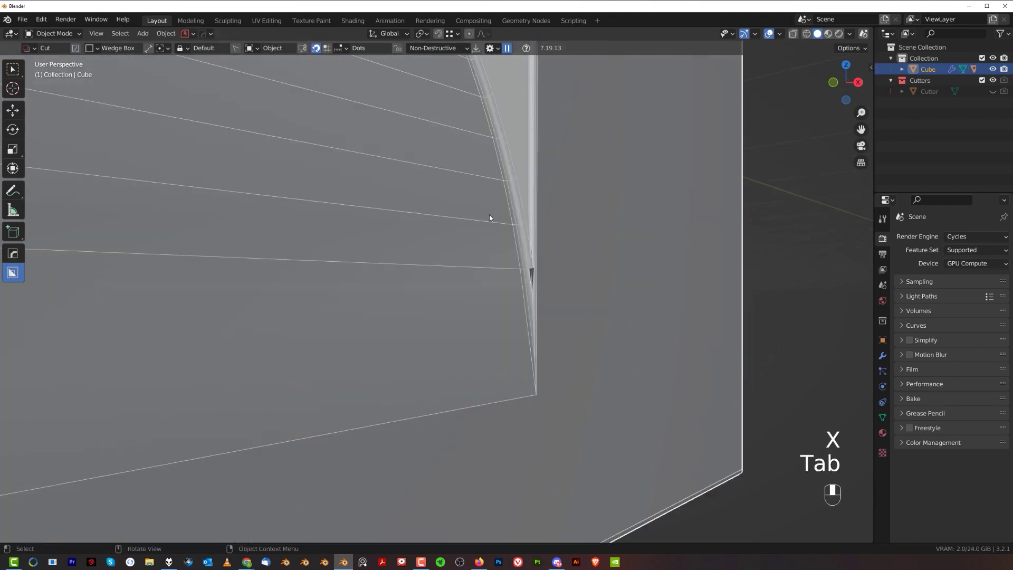
# Step: Try a different width for the cube's bevel modifier with the Hard Ops Bevel operation
pyautogui.press('q')
pyautogui.click(490, 229)
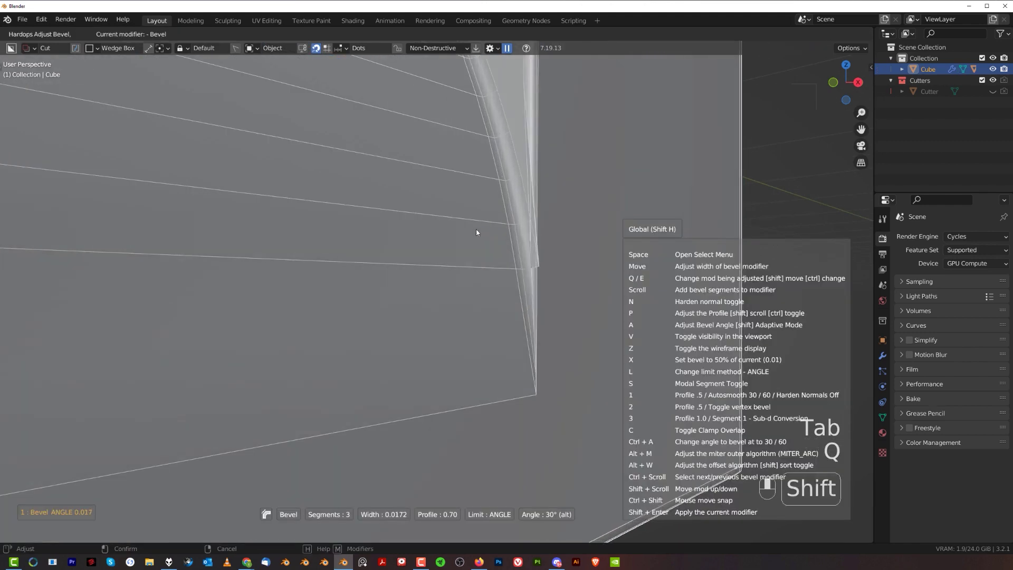
pyautogui.click(521, 242)
# Step: Run the Hard Ops Sharpen operation on the cube and inspect the shading at the ramp's lower end
pyautogui.scroll(-2, 553, 280)
pyautogui.press('q')
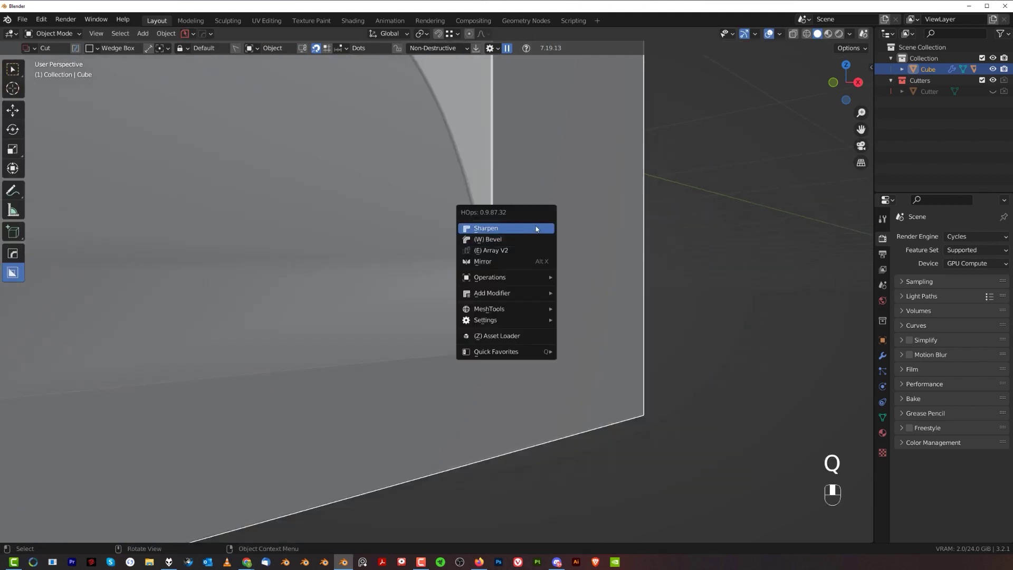
pyautogui.click(536, 227)
pyautogui.scroll(-4, 537, 219)
pyautogui.scroll(3, 446, 248)
pyautogui.keyDown('shift'); pyautogui.moveTo(447, 249); pyautogui.dragTo(520, 280, button='middle'); pyautogui.keyUp('shift')
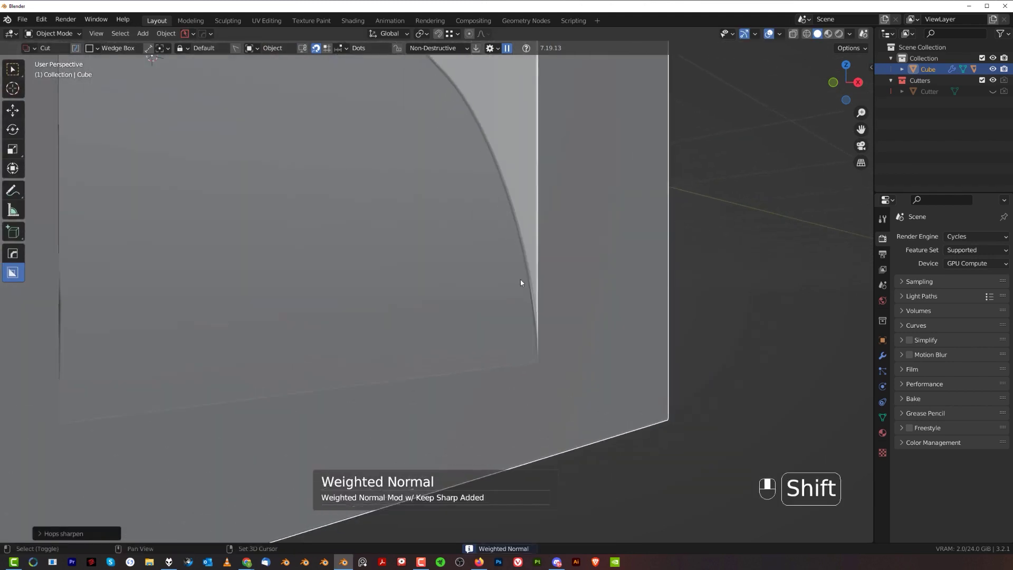
pyautogui.scroll(-7, 452, 246)
pyautogui.moveTo(452, 248); pyautogui.dragTo(503, 286, button='middle')
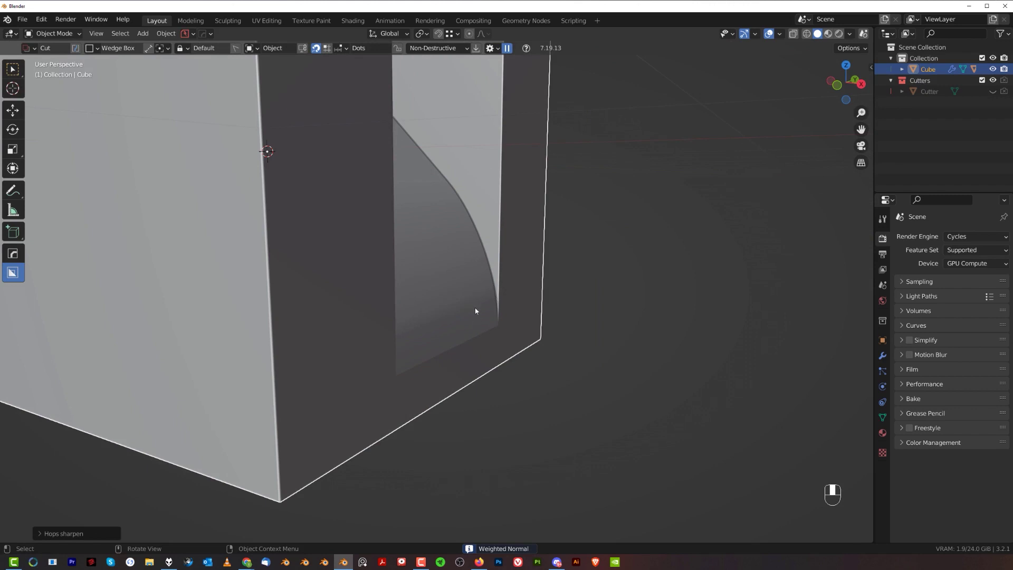
# Step: Undo the sharpening, the bevel width adjustment and the edge dissolve, ending in Object Mode
pyautogui.hotkey('ctrl', 'z')
pyautogui.hotkey('ctrl', 'z')
pyautogui.hotkey('ctrl', 'z')
pyautogui.hotkey('ctrl', 'z')
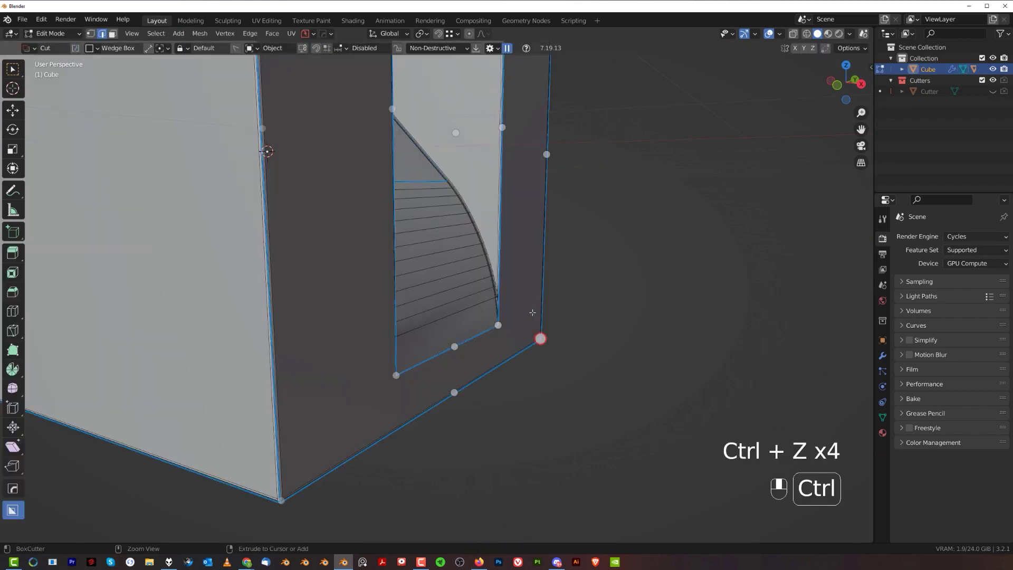
pyautogui.press('Tab')
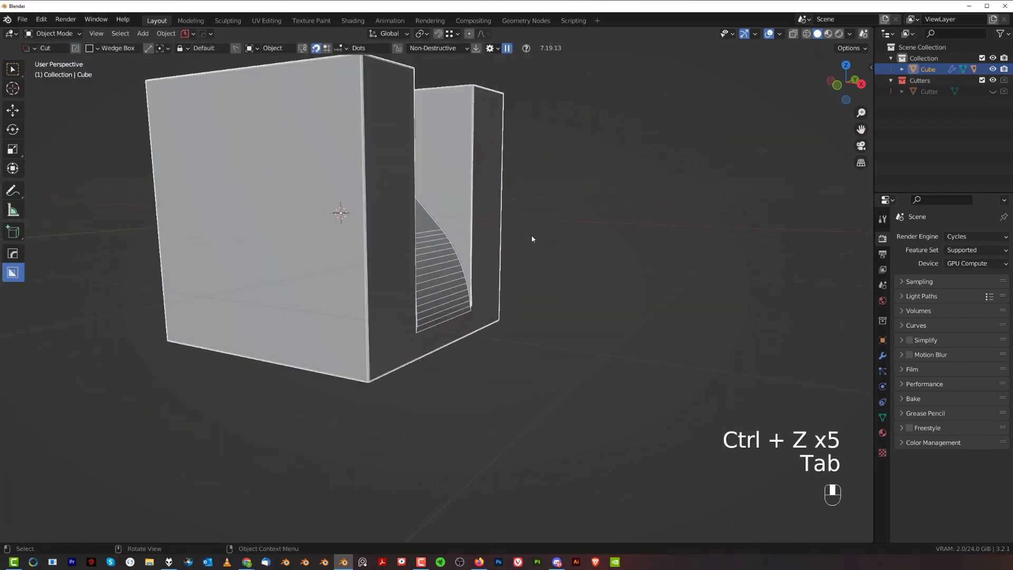
# Step: Review the cube's bevel modifier settings in the Hard Ops Bevel operation without changing them
pyautogui.moveTo(532, 239); pyautogui.dragTo(463, 220, button='middle')
pyautogui.press('KP_5')
pyautogui.press('KP_5')
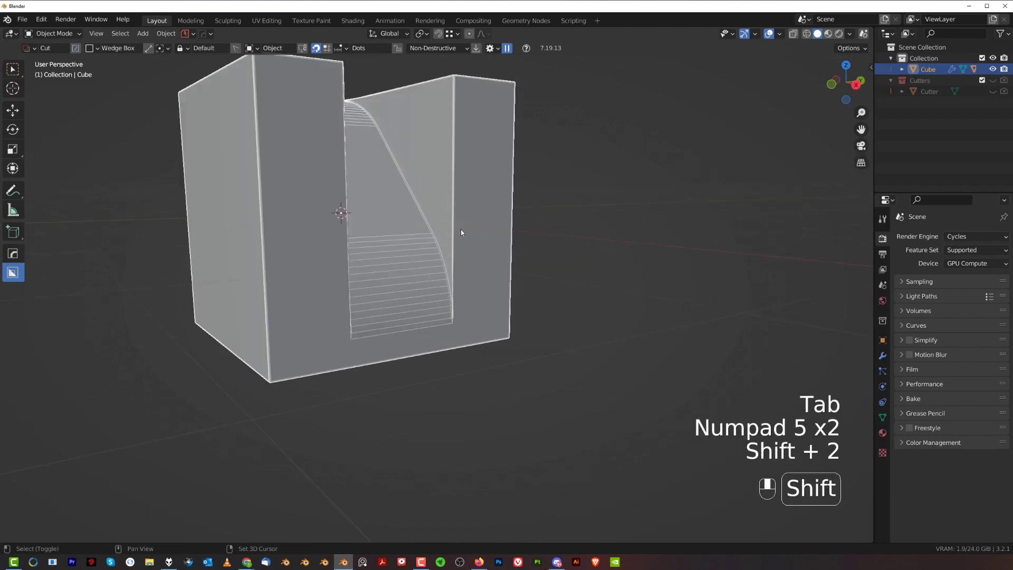
pyautogui.press('q')
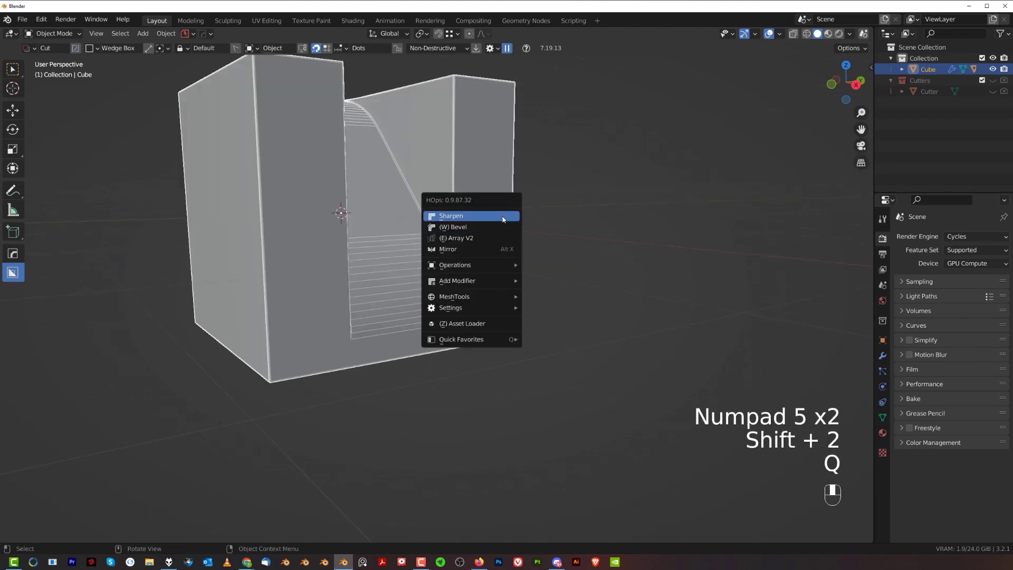
pyautogui.click(503, 226)
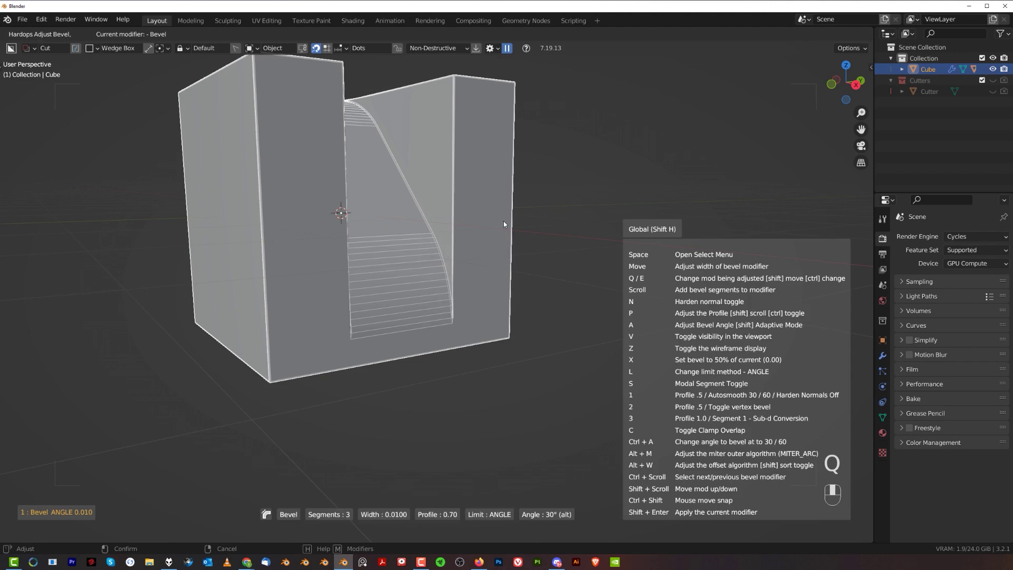
pyautogui.rightClick(511, 238)
# Step: Assign a new blank material to the cube and preview it in rendered viewport shading
pyautogui.moveTo(493, 230); pyautogui.dragTo(511, 255, button='middle')
pyautogui.scroll(-2, 511, 238)
pyautogui.hotkey('alt', 'm')
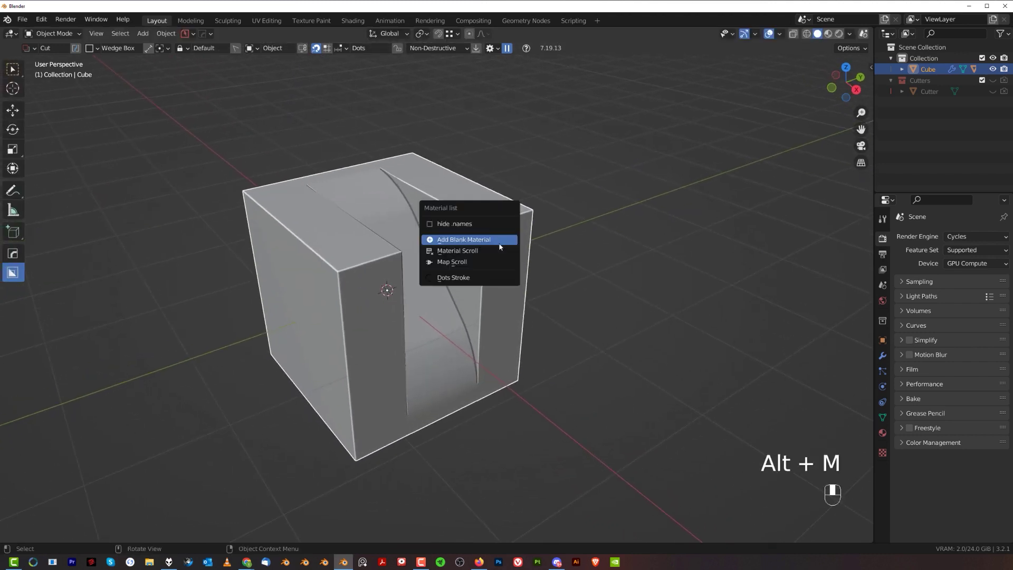
pyautogui.click(496, 241)
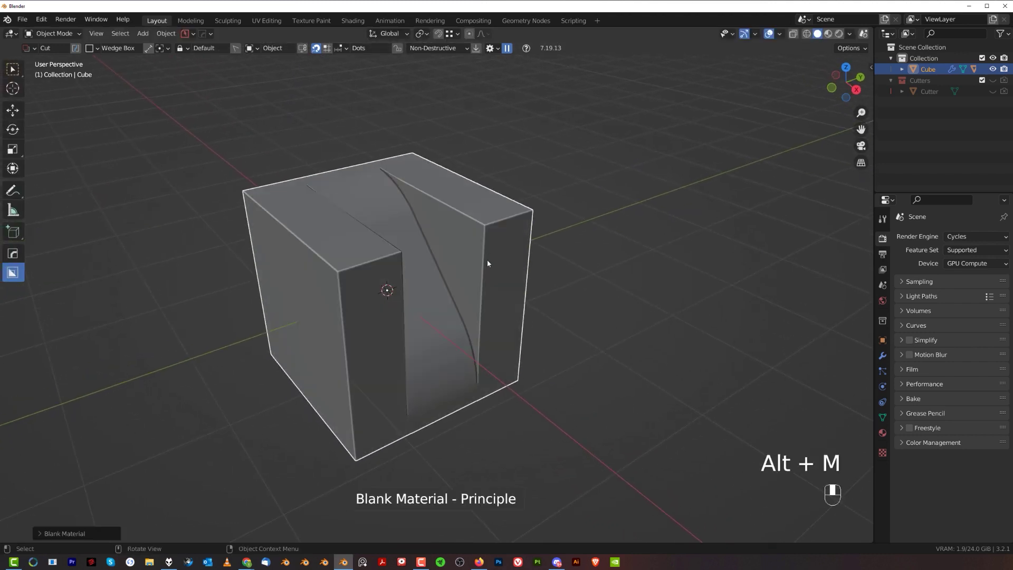
pyautogui.click(839, 34)
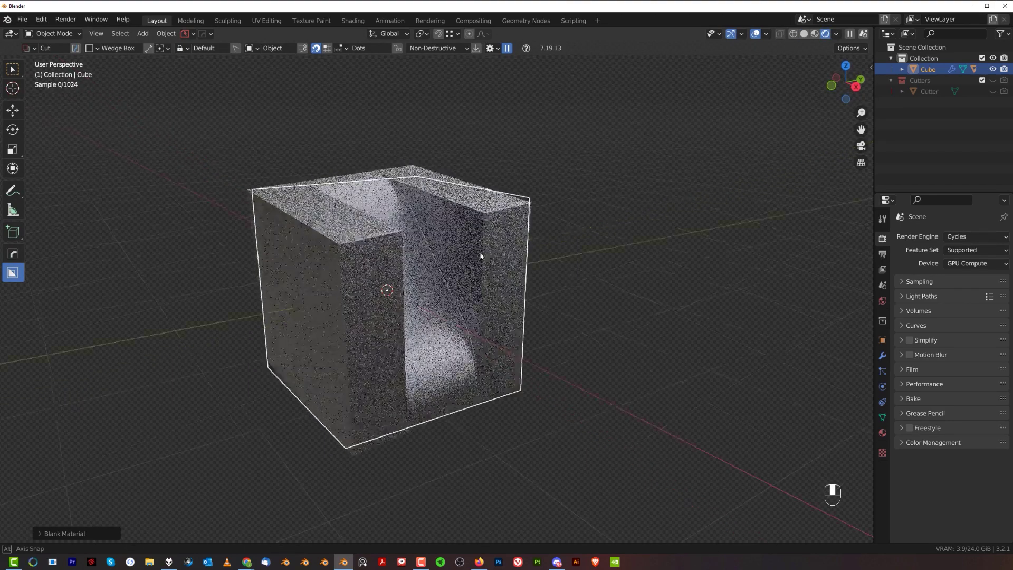
pyautogui.moveTo(476, 251); pyautogui.dragTo(527, 185, button='middle')
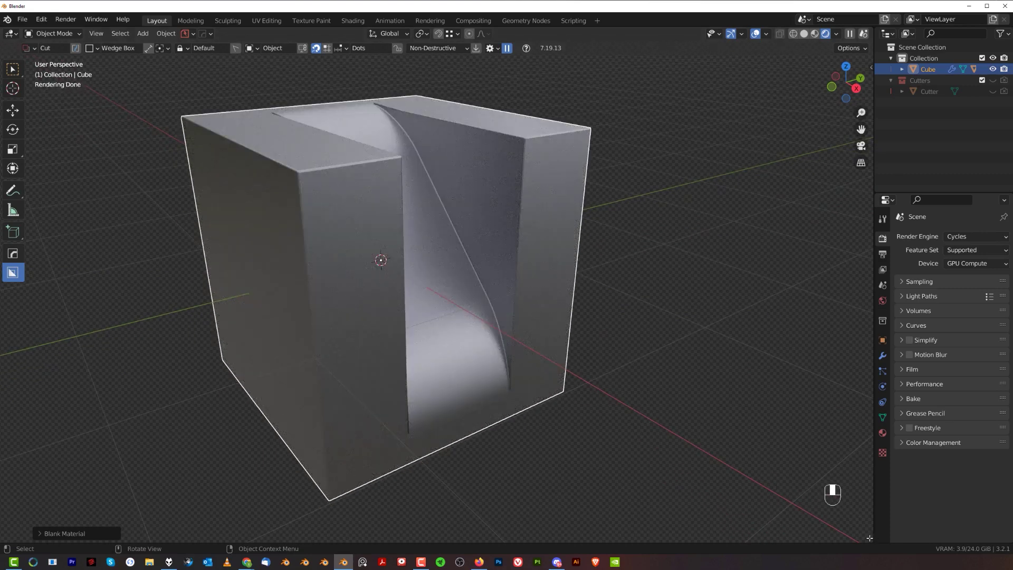
# Step: Split the 3D viewport horizontally and turn the lower area into a Shader Editor showing the cube's material
pyautogui.moveTo(870, 539); pyautogui.dragTo(866, 337)
pyautogui.click(11, 344)
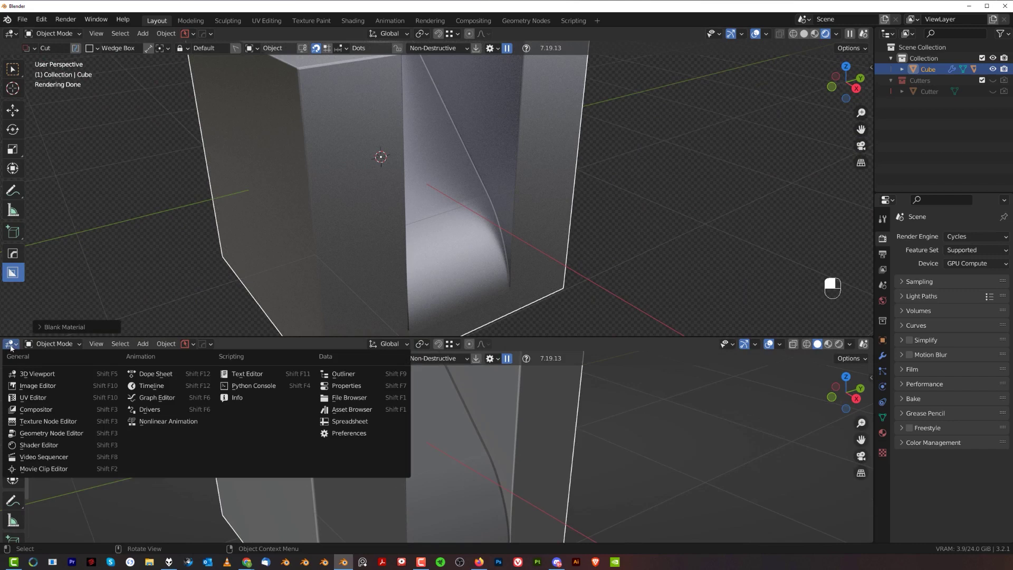
pyautogui.click(40, 445)
pyautogui.press('BackSpace')
pyautogui.press('BackSpace')
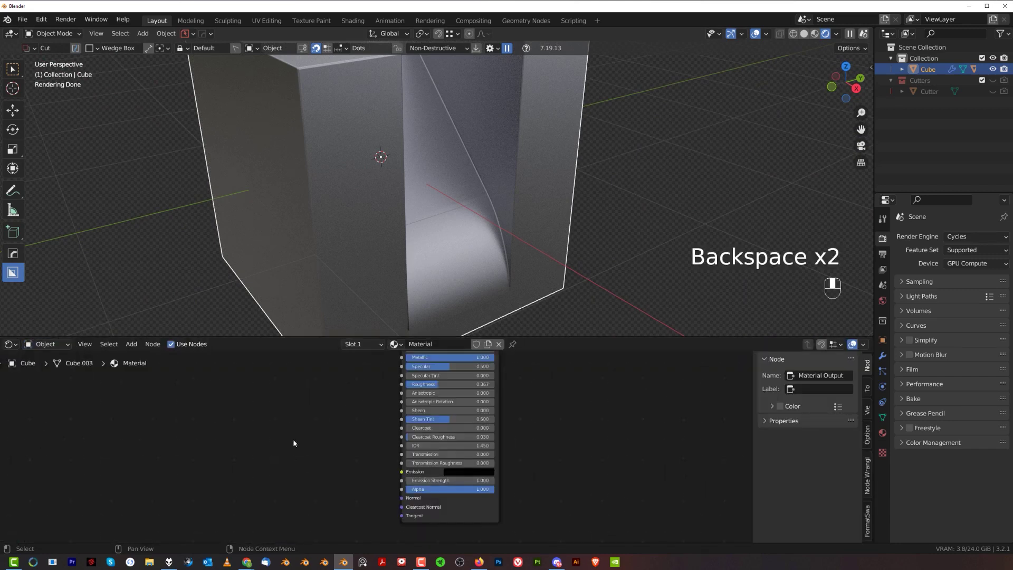
# Step: Add a Bevel shader node and connect its Normal output to the cube shader's Normal input
pyautogui.hotkey('shift', 'a')
pyautogui.click(290, 427)
pyautogui.write('b')
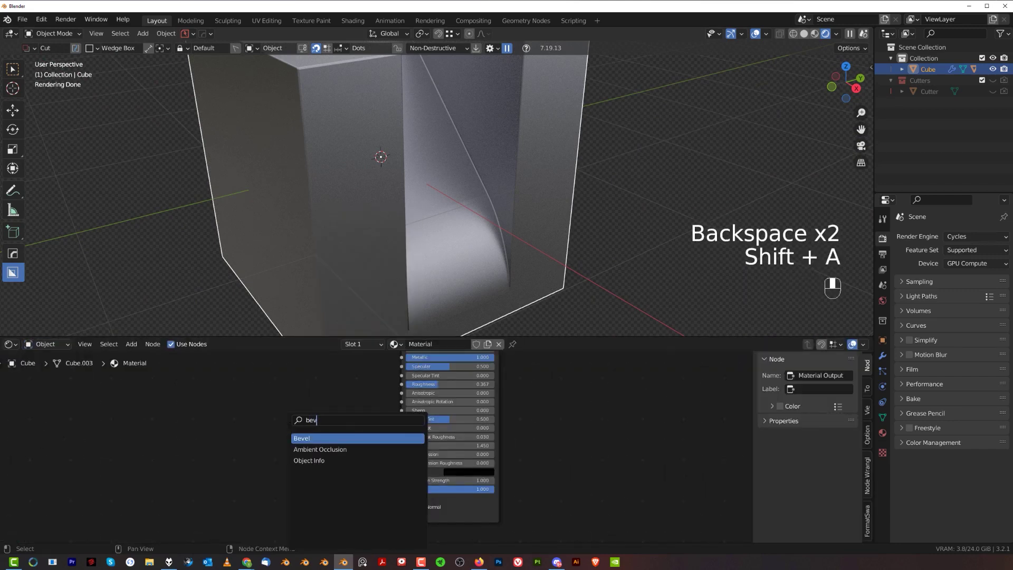
pyautogui.write('ev')
pyautogui.click(314, 440)
pyautogui.scroll(2, 337, 496)
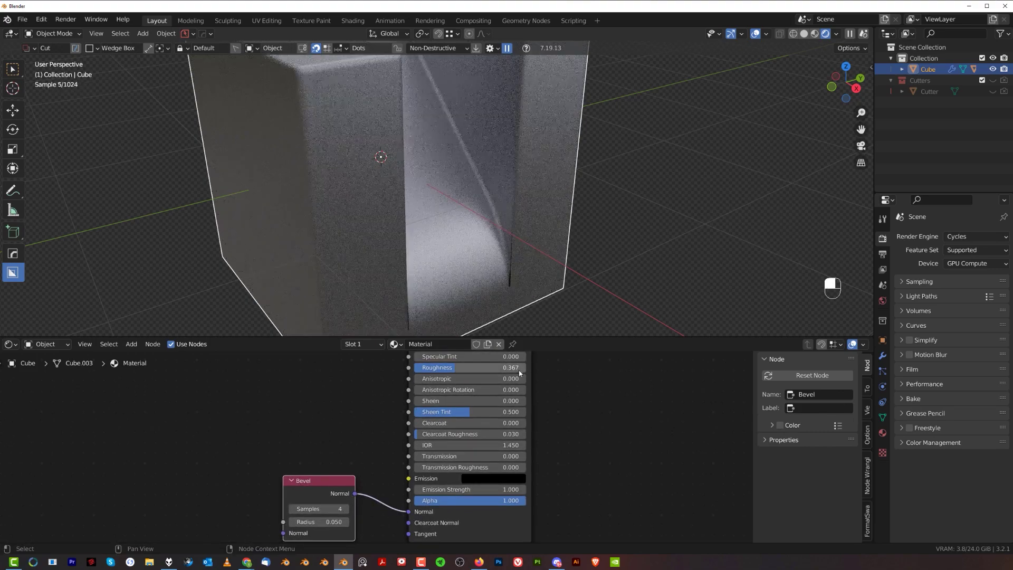
# Step: Set the Bevel node's Samples to 9 and its Radius to 0.03, judging the result at the ramp's lower corner
pyautogui.scroll(4, 532, 309)
pyautogui.keyDown('shift'); pyautogui.moveTo(568, 256); pyautogui.dragTo(458, 106, button='middle'); pyautogui.keyUp('shift')
pyautogui.scroll(3, 492, 281)
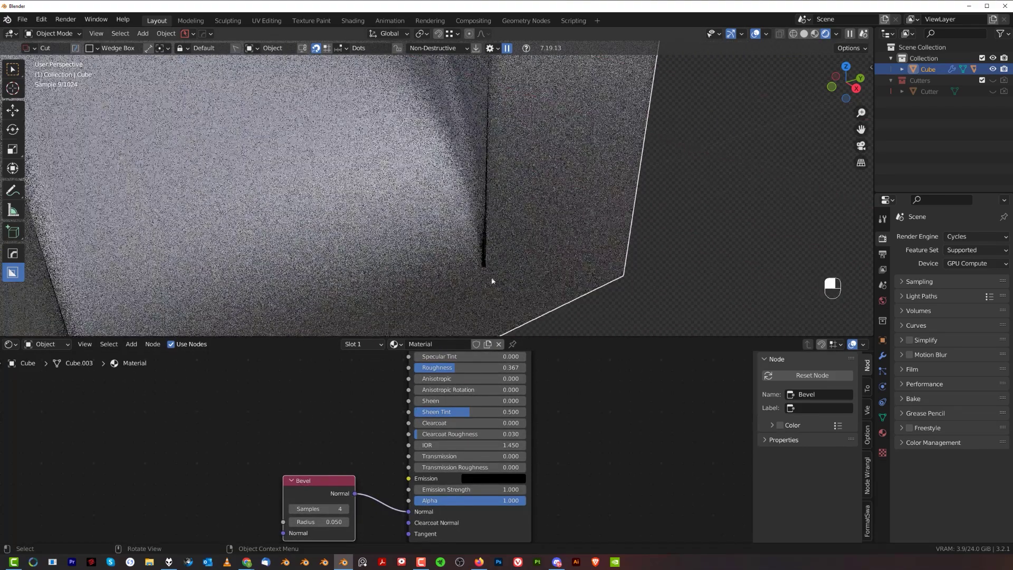
pyautogui.keyDown('shift'); pyautogui.moveTo(518, 256); pyautogui.dragTo(500, 211, button='middle'); pyautogui.keyUp('shift')
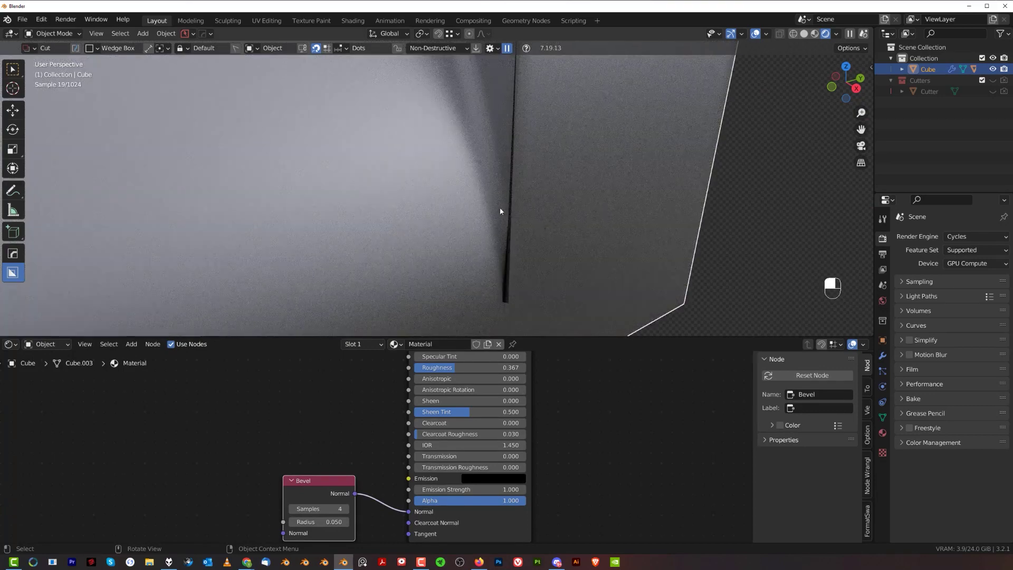
pyautogui.click(344, 512)
pyautogui.click(346, 509)
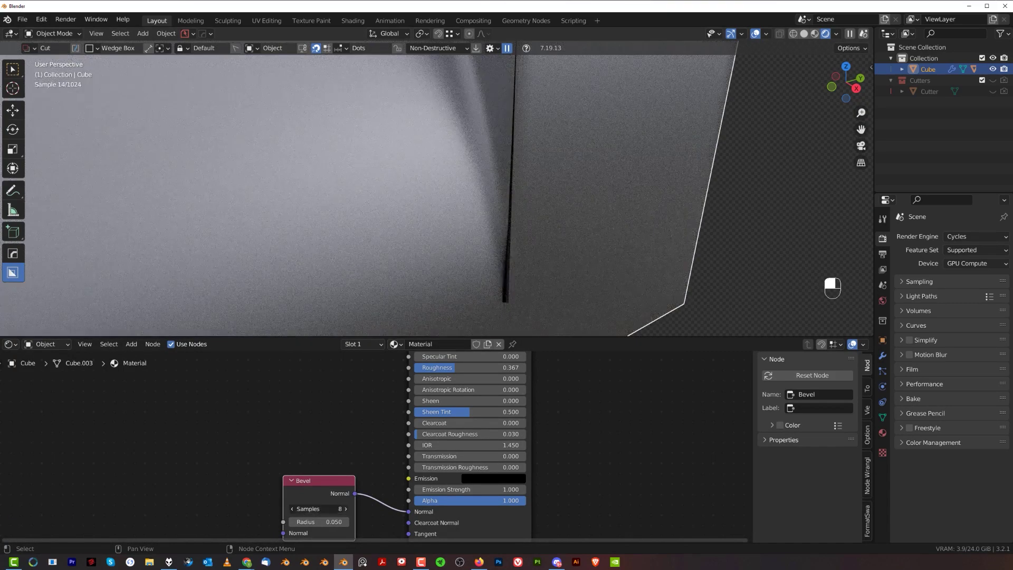
pyautogui.moveTo(342, 536); pyautogui.dragTo(350, 476, button='middle')
pyautogui.scroll(2, 350, 478)
pyautogui.scroll(1, 350, 480)
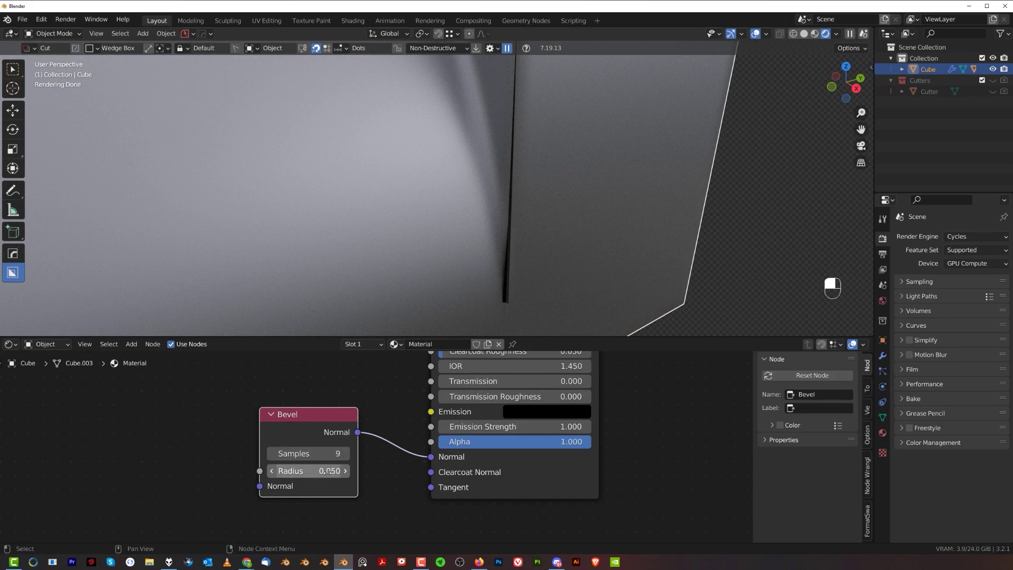
pyautogui.click(322, 475)
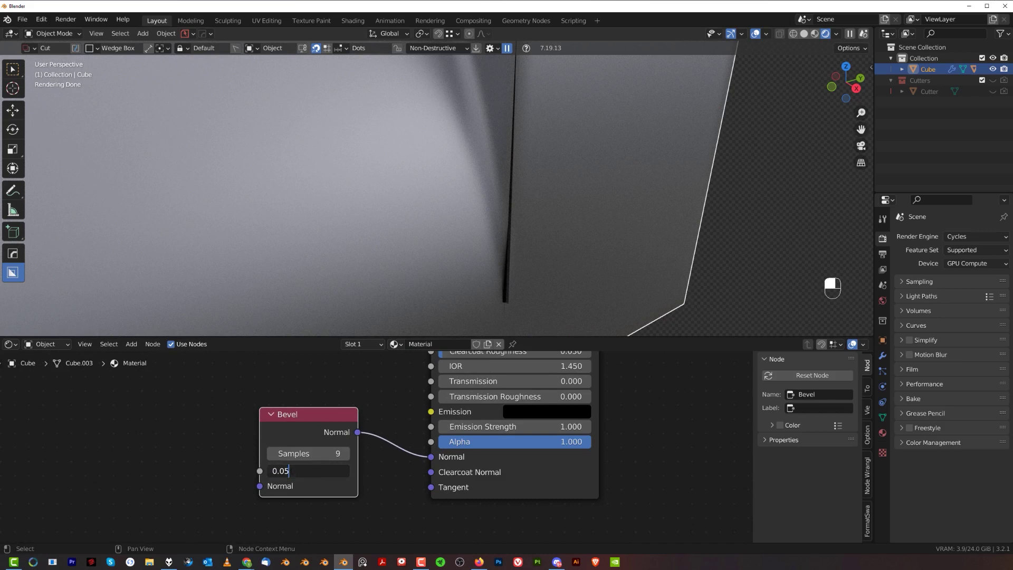
pyautogui.press('Return')
# Step: Remove the Bevel modifier from the cube through the HOps Helper and inspect the ramp's lower corner in the render
pyautogui.hotkey('ctrl', '`')
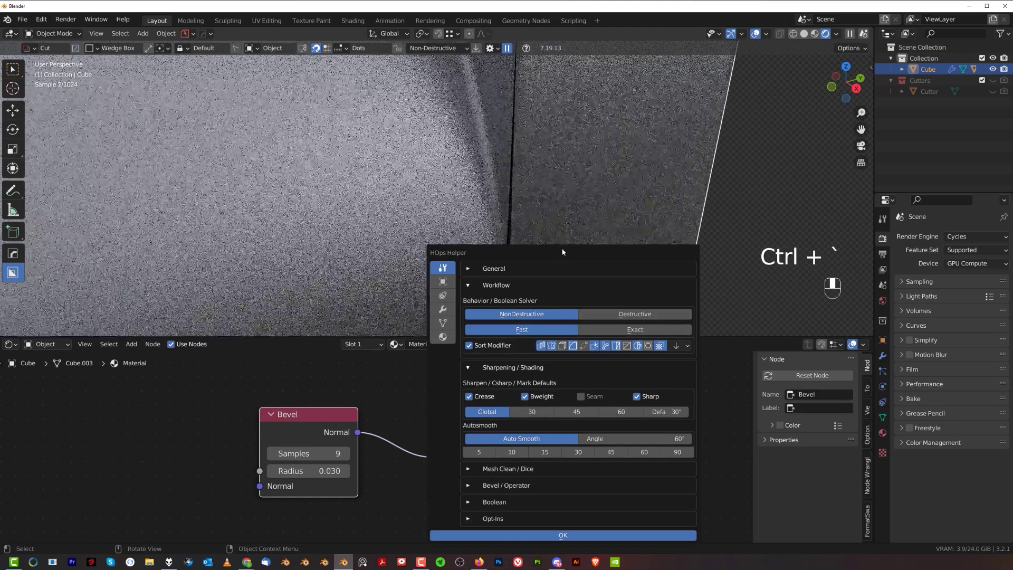
pyautogui.click(445, 309)
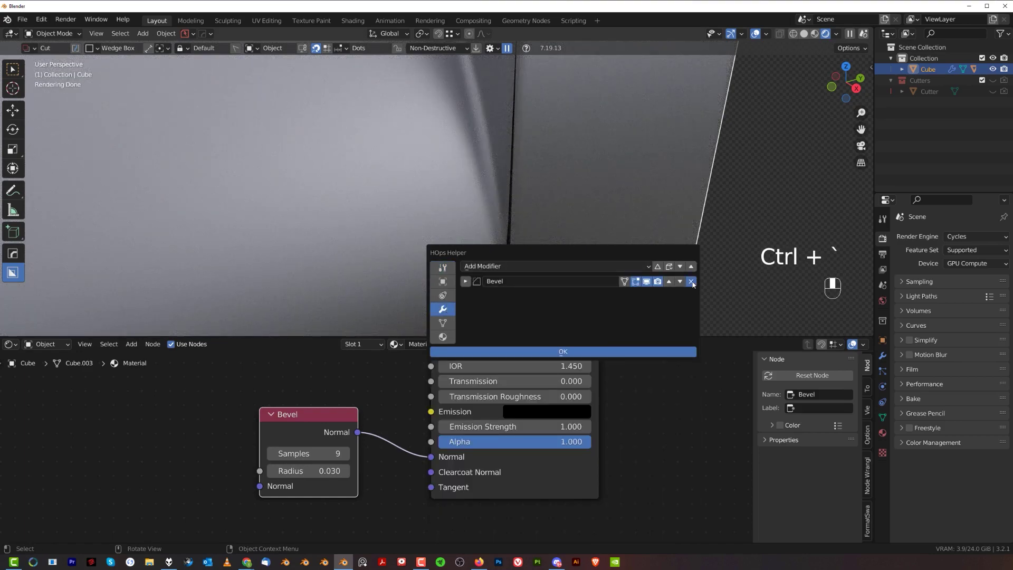
pyautogui.moveTo(563, 187); pyautogui.dragTo(545, 219, button='middle')
pyautogui.scroll(2, 543, 220)
pyautogui.keyDown('shift'); pyautogui.moveTo(530, 152); pyautogui.dragTo(457, 141, button='middle'); pyautogui.keyUp('shift')
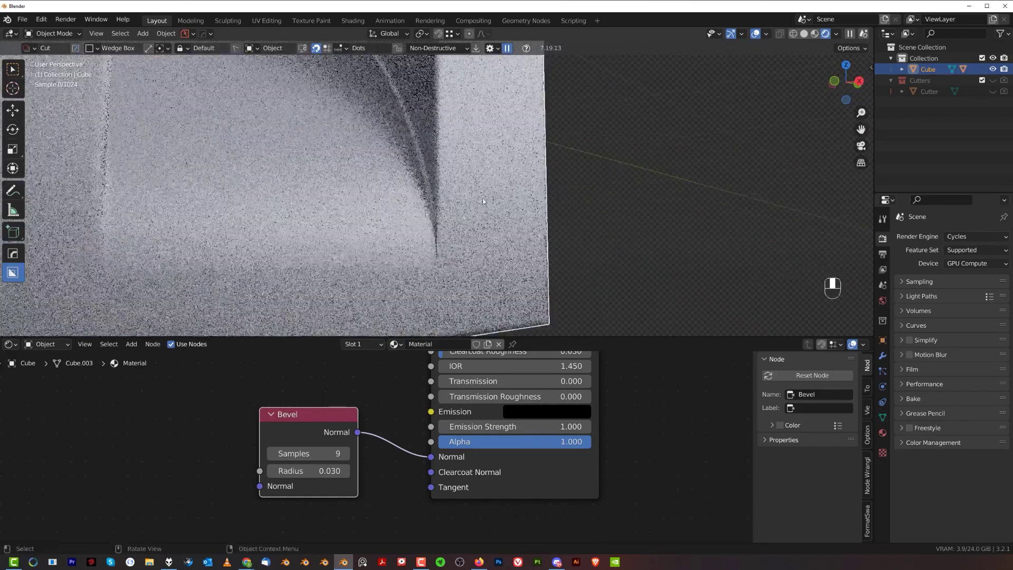
pyautogui.scroll(1, 457, 141)
pyautogui.moveTo(475, 207); pyautogui.dragTo(519, 238, button='middle')
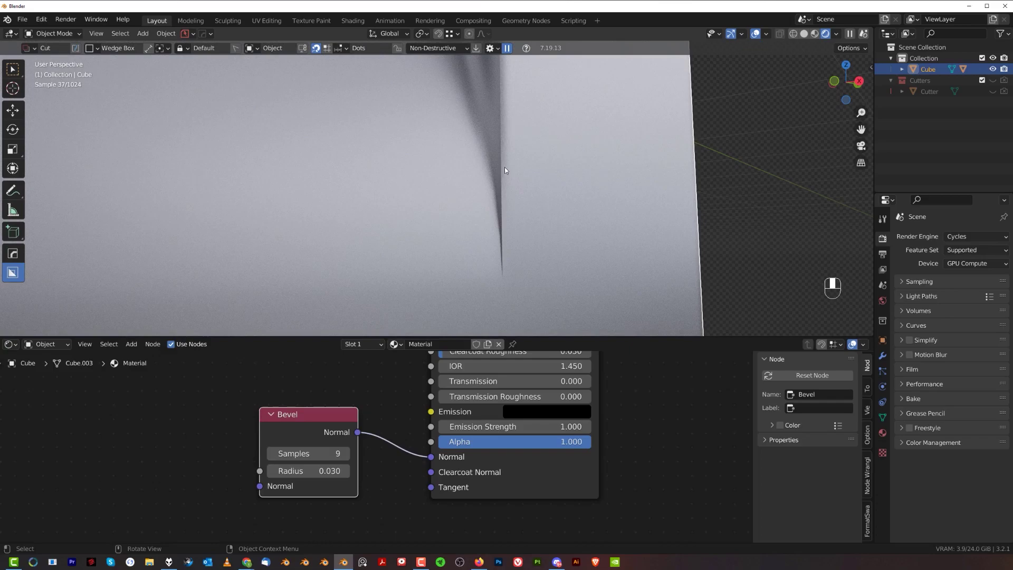
pyautogui.scroll(-8, 513, 211)
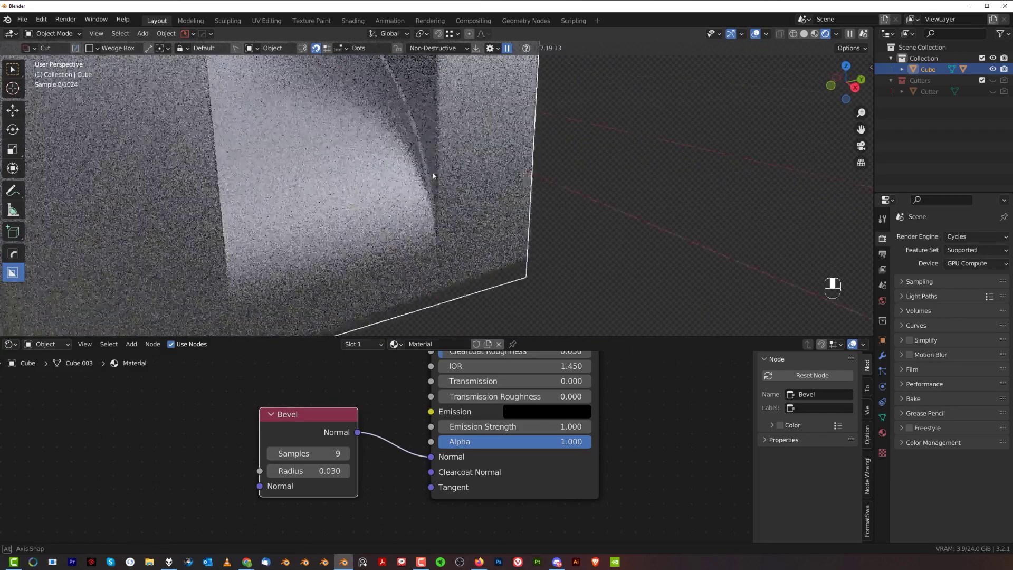
# Step: Examine the Bevel node's shading around the ramp's upper end and slot edge up close in the render
pyautogui.press('KP_5')
pyautogui.keyDown('shift'); pyautogui.moveTo(317, 192); pyautogui.dragTo(467, 316, button='middle'); pyautogui.keyUp('shift')
pyautogui.scroll(2, 466, 185)
pyautogui.moveTo(466, 185); pyautogui.dragTo(523, 244, button='middle')
pyautogui.press('KP_5')
pyautogui.scroll(1, 384, 169)
pyautogui.scroll(5, 419, 197)
pyautogui.moveTo(412, 208); pyautogui.dragTo(503, 118, button='middle')
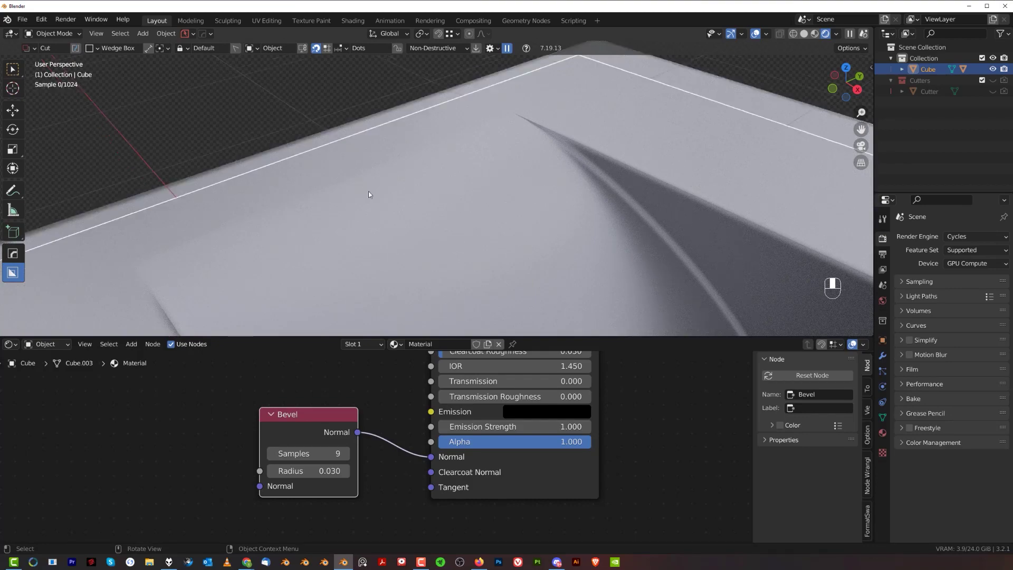
pyautogui.scroll(-3, 369, 192)
pyautogui.moveTo(473, 211); pyautogui.dragTo(343, 233, button='middle')
pyautogui.scroll(3, 474, 176)
pyautogui.scroll(3, 343, 233)
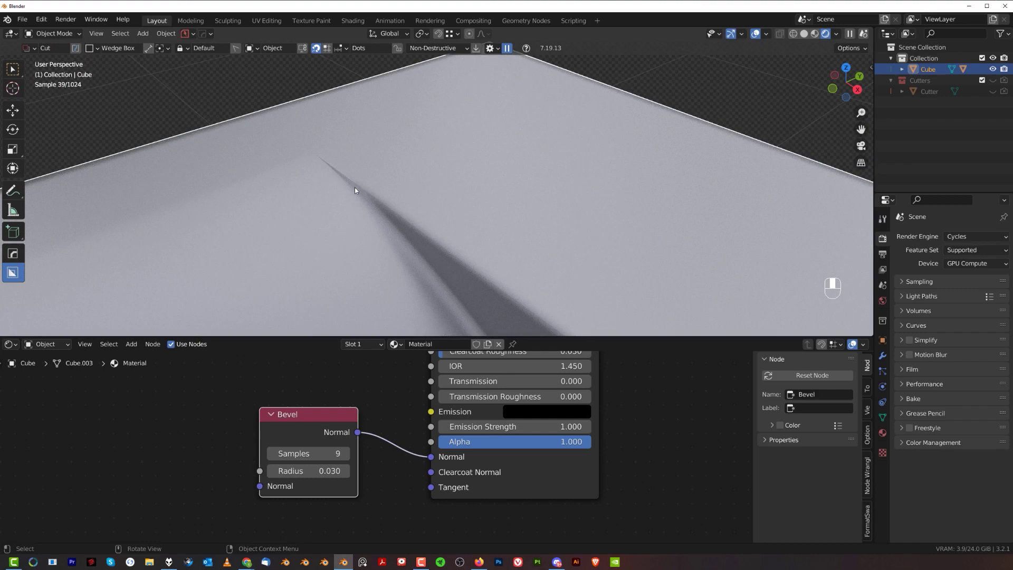
pyautogui.keyDown('shift'); pyautogui.moveTo(362, 195); pyautogui.dragTo(450, 154, button='middle'); pyautogui.keyUp('shift')
pyautogui.scroll(-6, 450, 153)
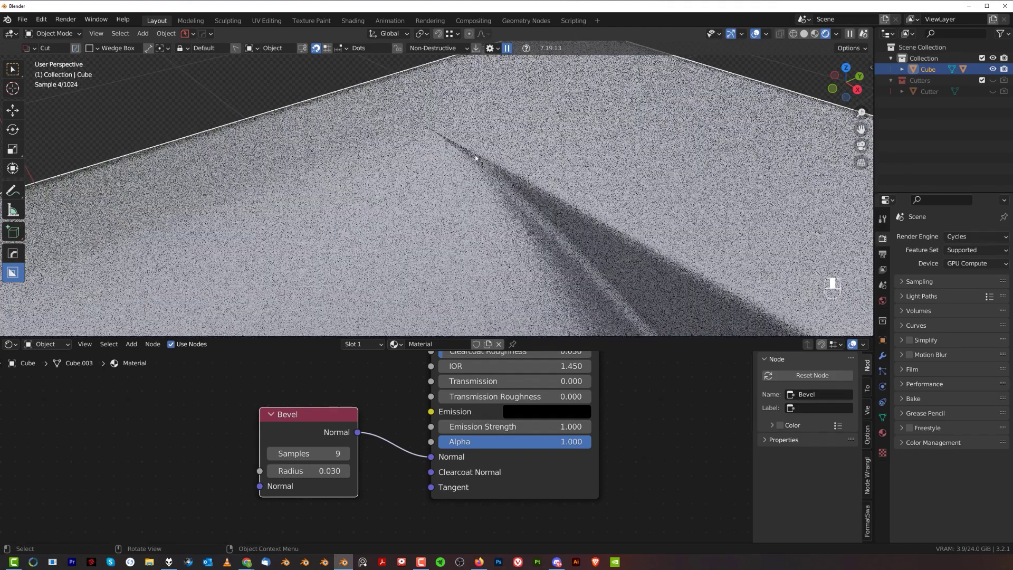
pyautogui.keyDown('shift'); pyautogui.moveTo(539, 168); pyautogui.dragTo(531, 153, button='middle'); pyautogui.keyUp('shift')
pyautogui.scroll(3, 531, 153)
pyautogui.moveTo(515, 206); pyautogui.dragTo(472, 165, button='middle')
# Step: Frame the ramp's lower corner up close and enlarge the 3D viewport by shrinking the Shader Editor
pyautogui.scroll(-2, 472, 166)
pyautogui.keyDown('shift'); pyautogui.moveTo(486, 100); pyautogui.dragTo(498, 138, button='middle'); pyautogui.keyUp('shift')
pyautogui.moveTo(499, 138); pyautogui.dragTo(496, 163, button='middle')
pyautogui.scroll(-2, 450, 182)
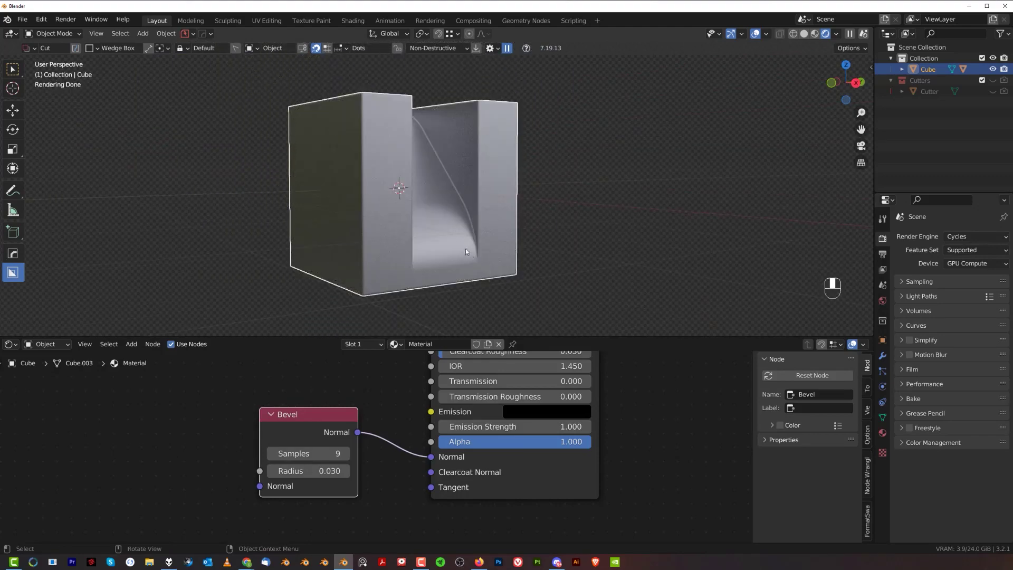
pyautogui.scroll(8, 465, 248)
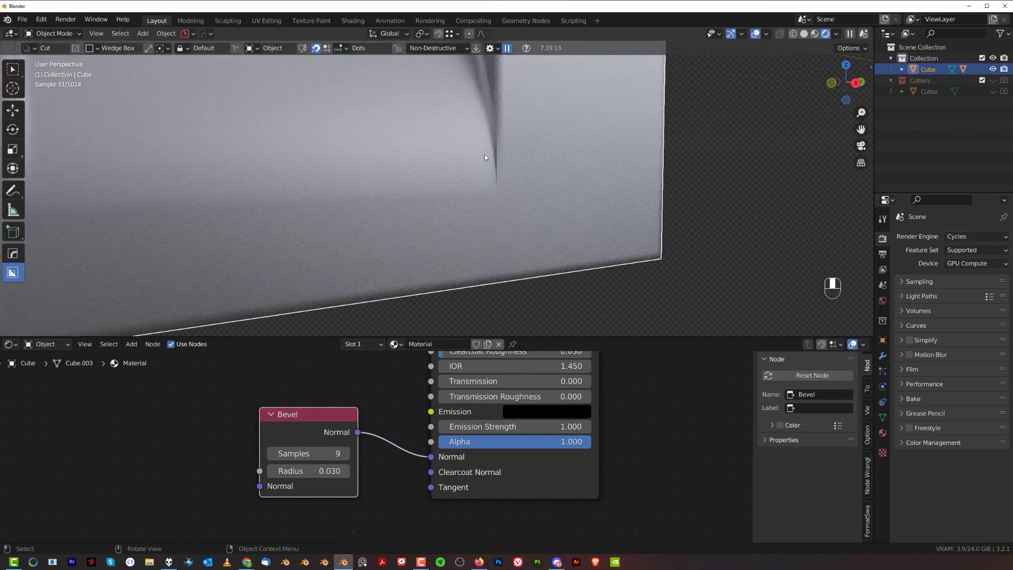
pyautogui.keyDown('shift'); pyautogui.moveTo(485, 157); pyautogui.dragTo(507, 195, button='middle'); pyautogui.keyUp('shift')
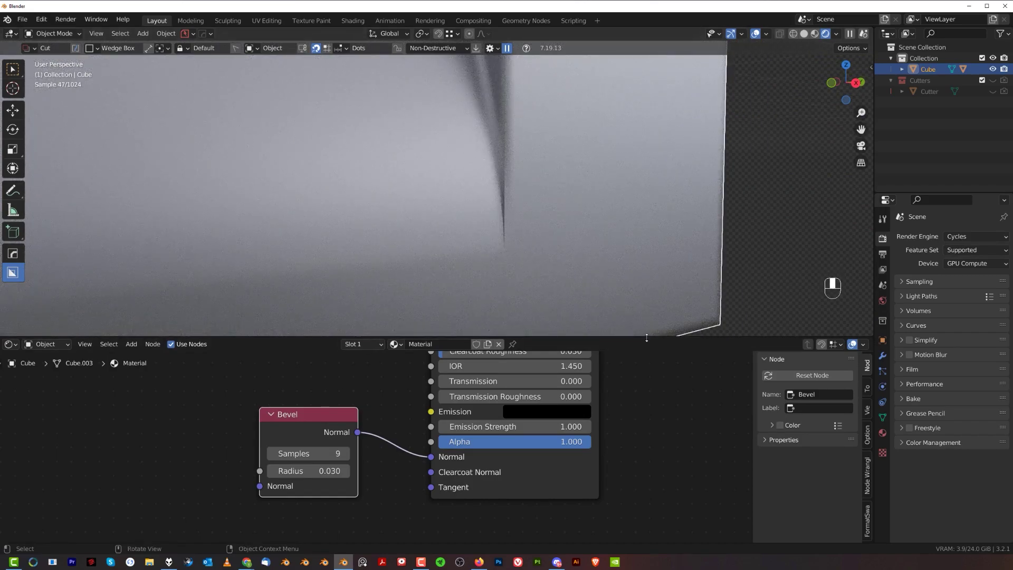
pyautogui.moveTo(647, 338); pyautogui.dragTo(647, 464)
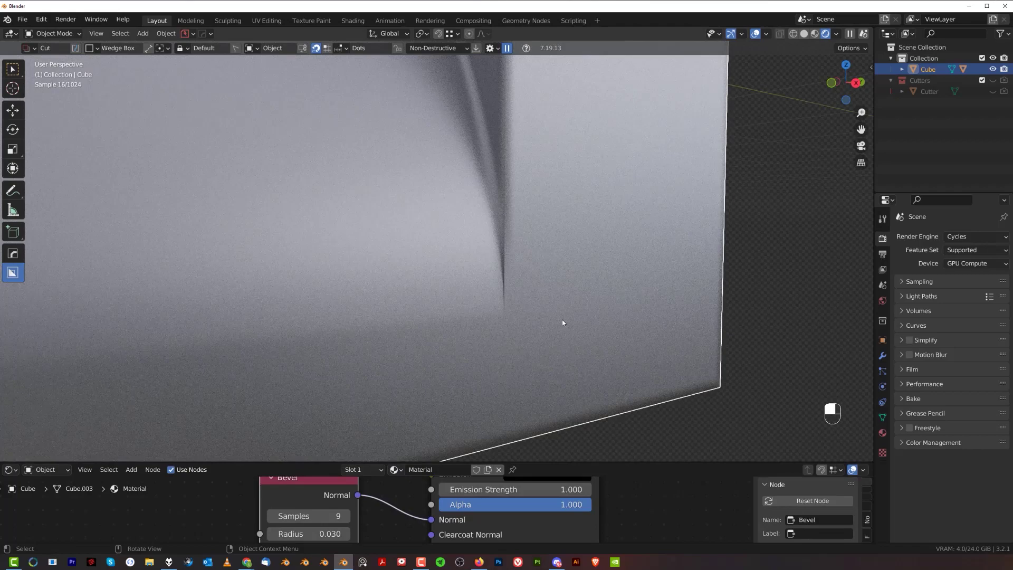